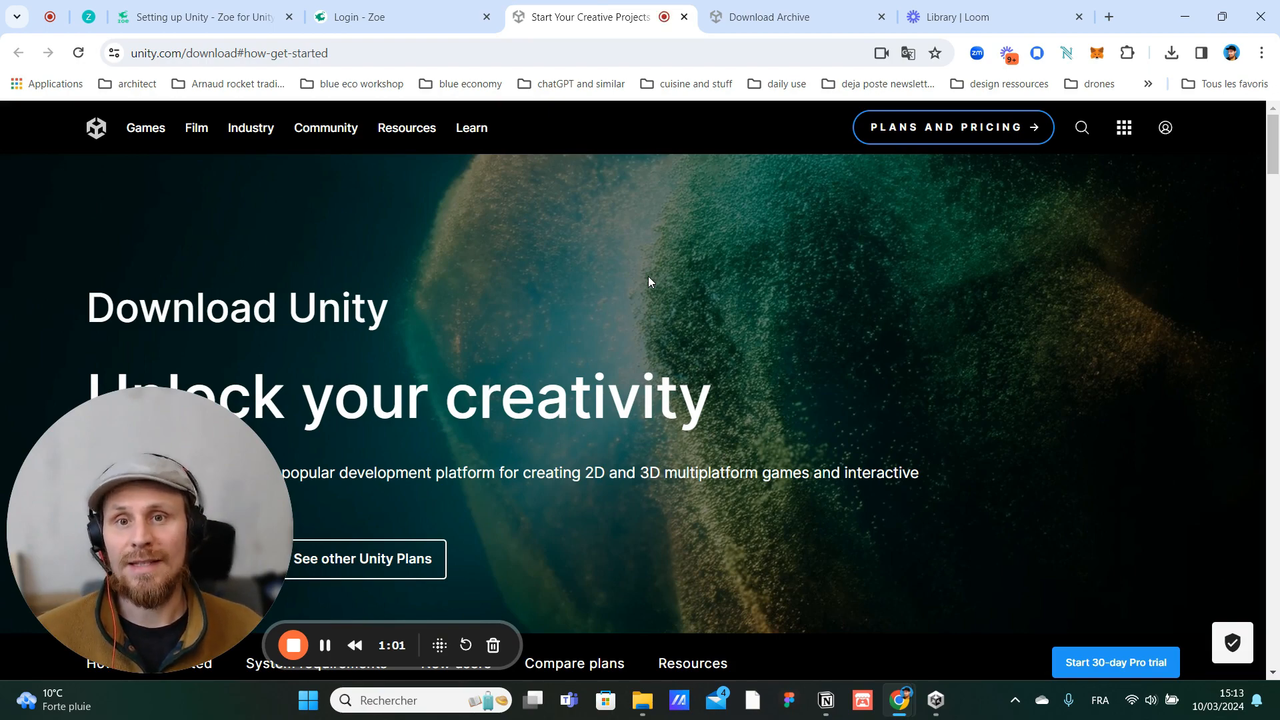
Step: Show the Unity 2022.X releases in the Unity download archive
scroll(634, 397, "down", 5)
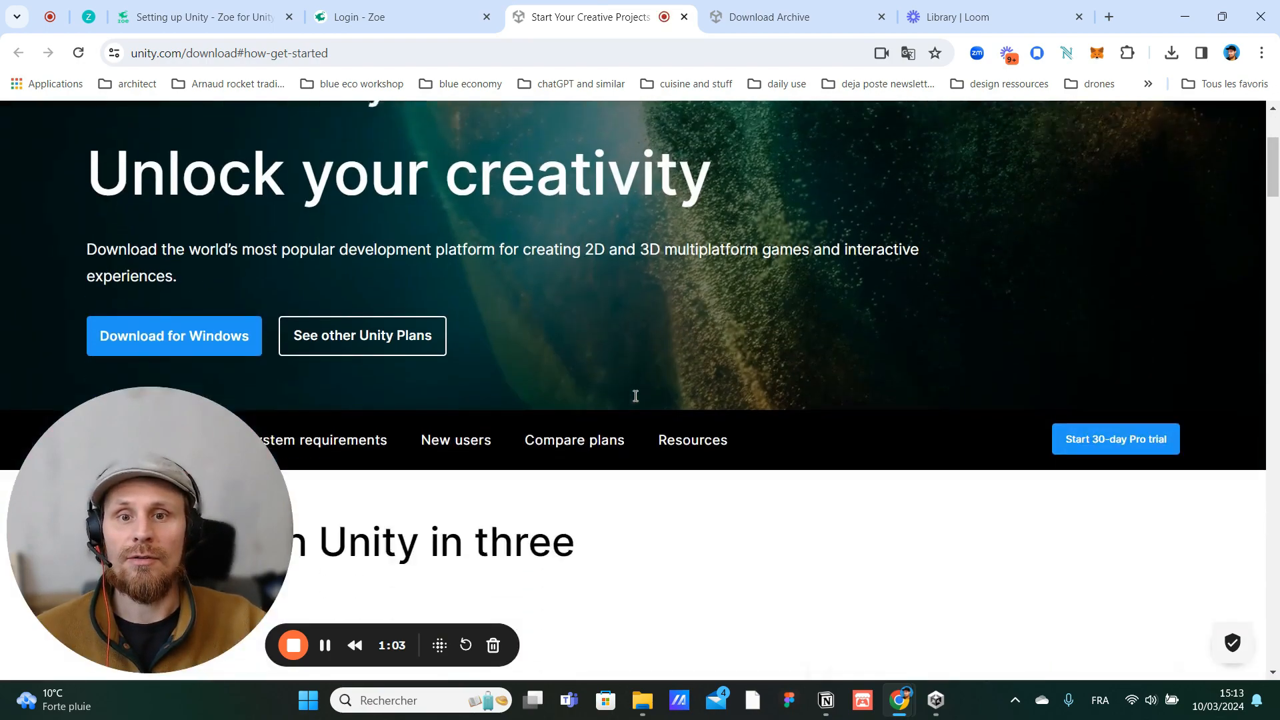
scroll(634, 401, "down", 4)
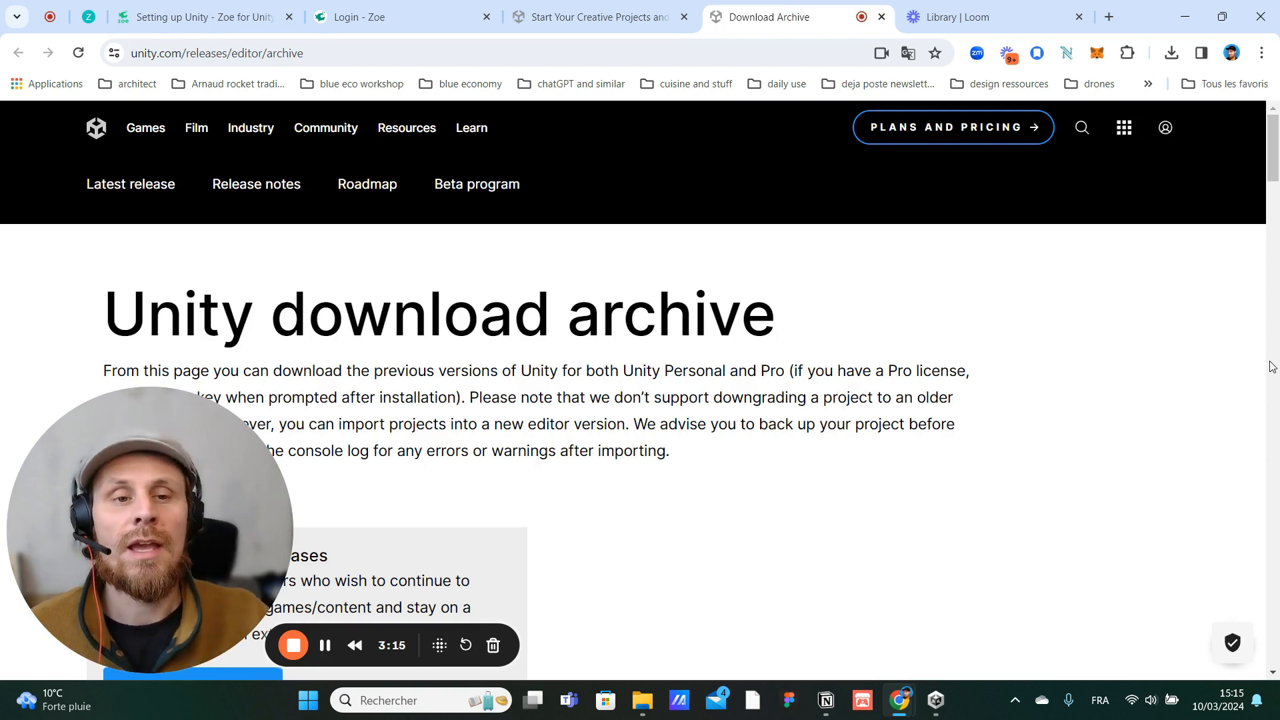
scroll(999, 389, "down", 7)
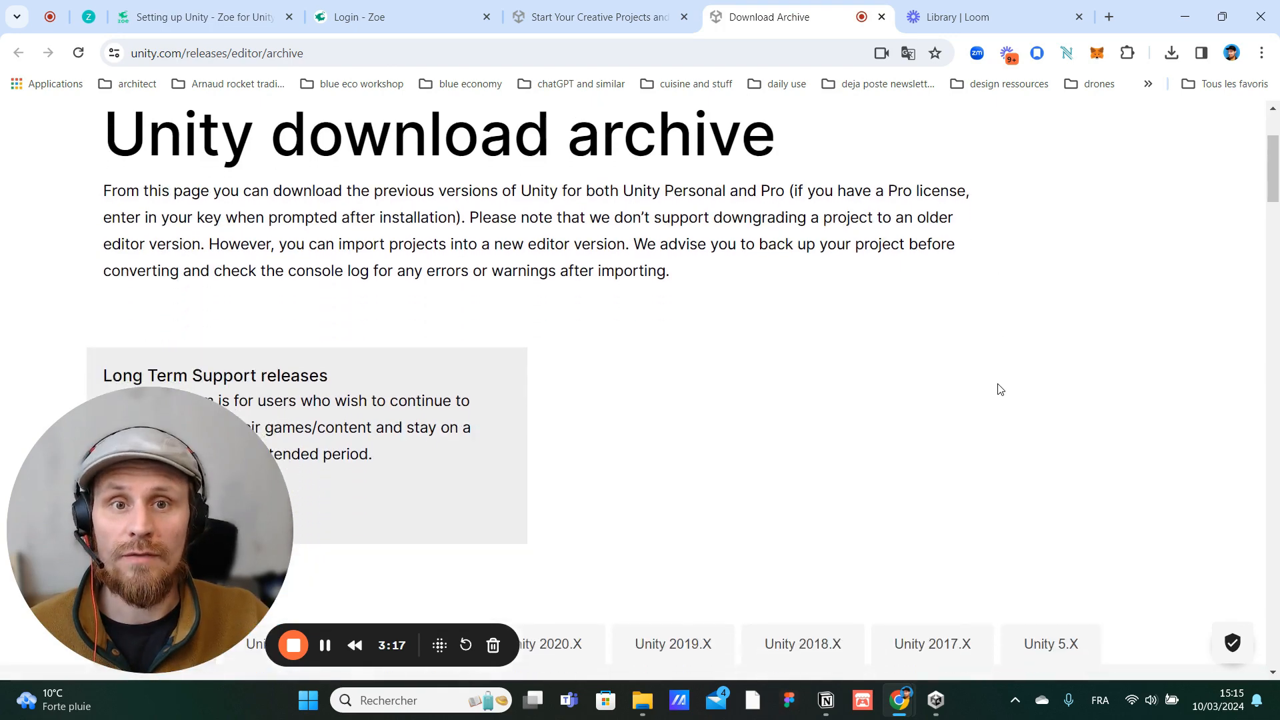
scroll(999, 390, "down", 3)
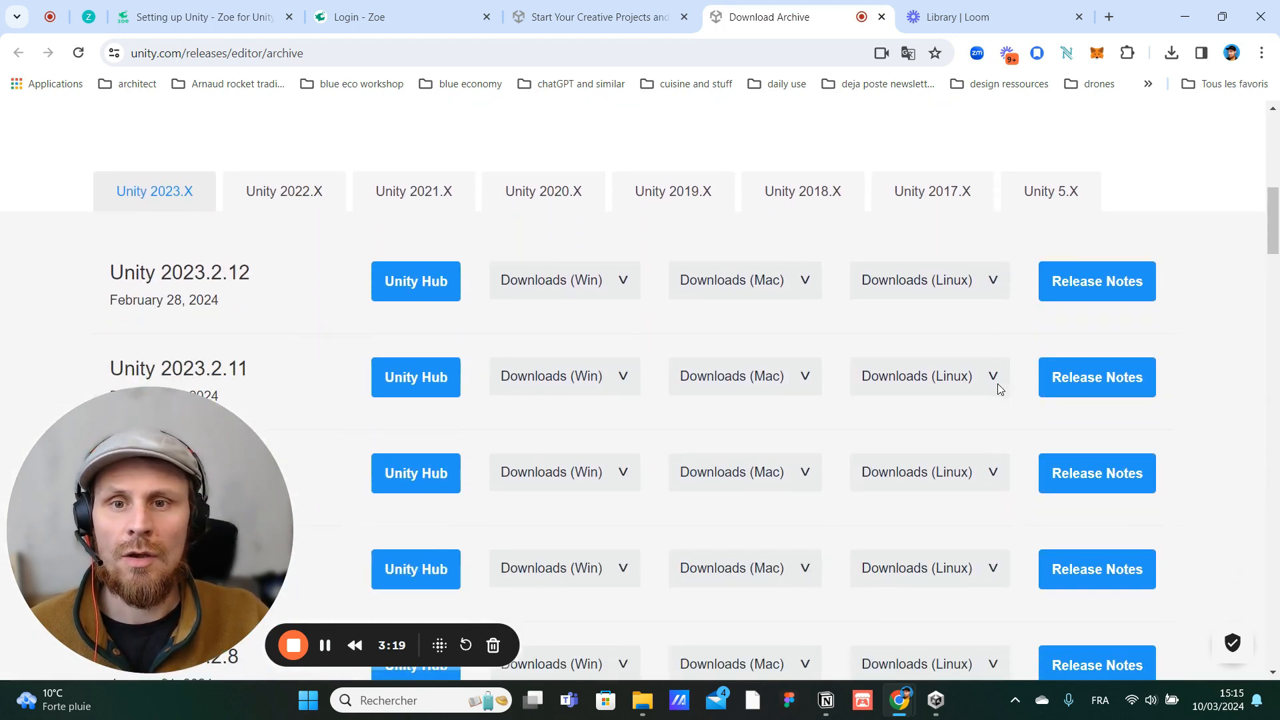
left_click(278, 195)
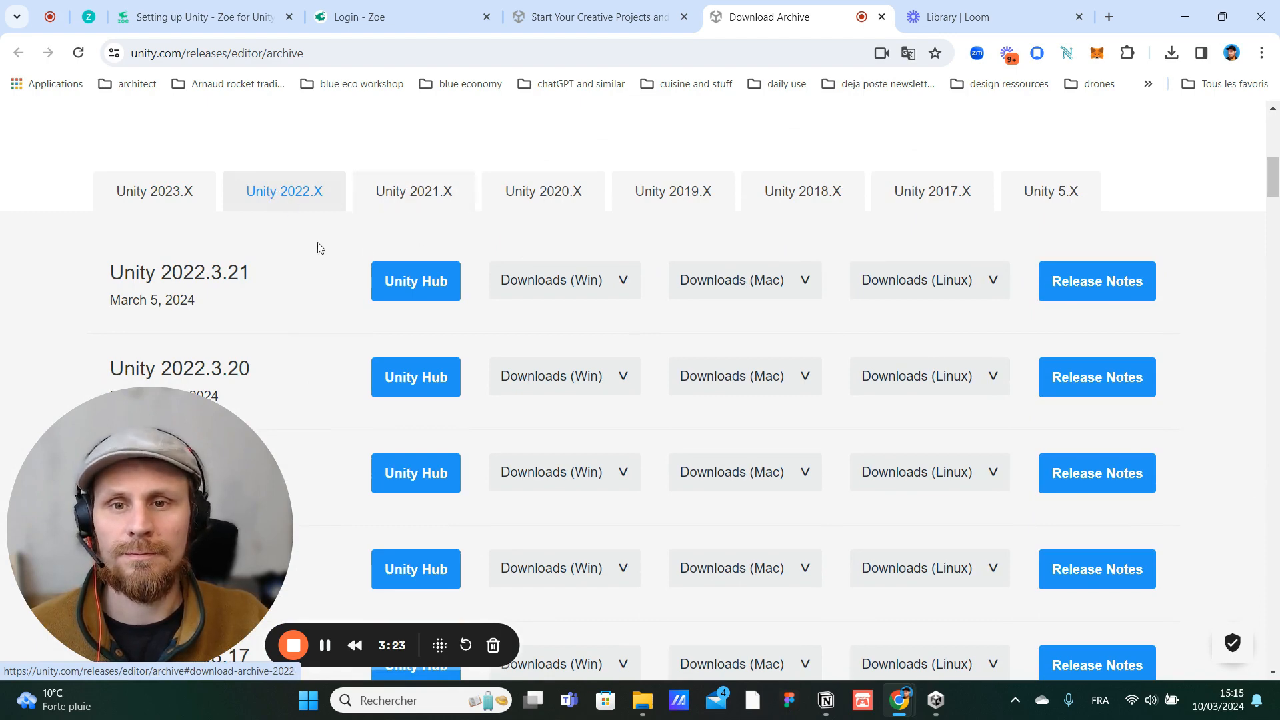
Step: Find Unity 2022.3.10 among the archived 2022.X releases and open its installation in Unity Hub
scroll(320, 249, "down", 5)
scroll(320, 248, "down", 9)
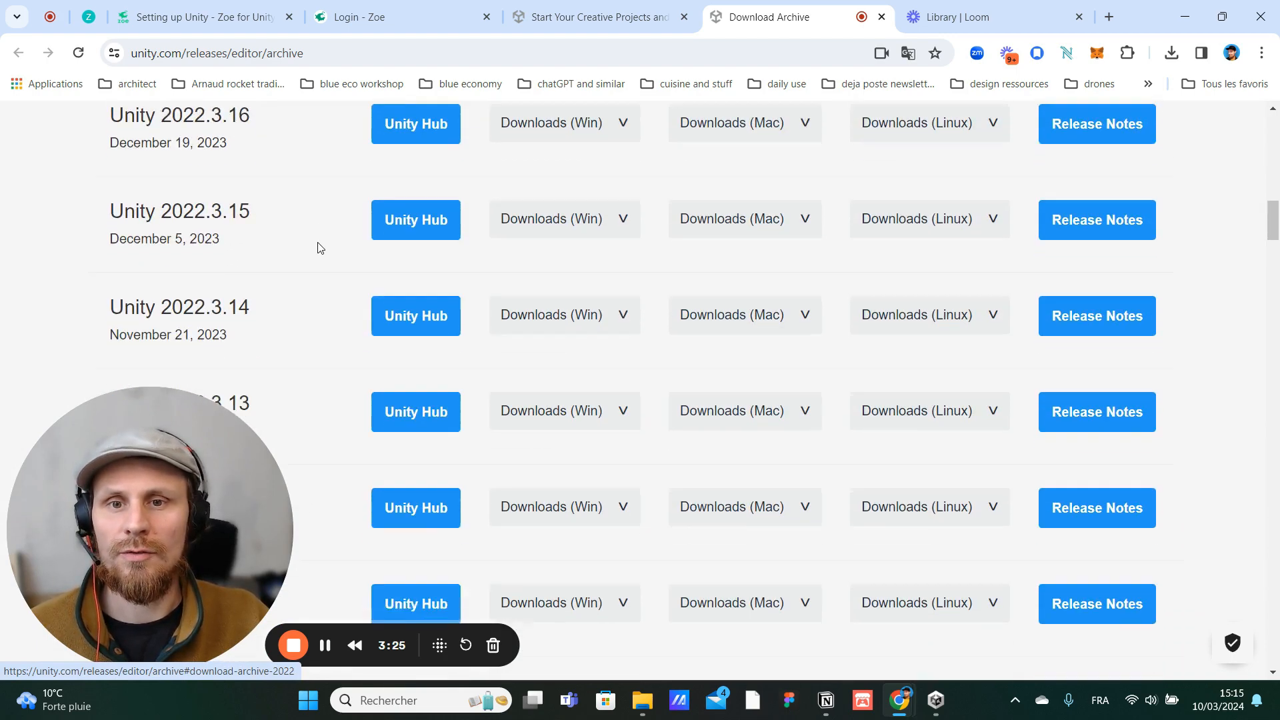
scroll(320, 248, "down", 2)
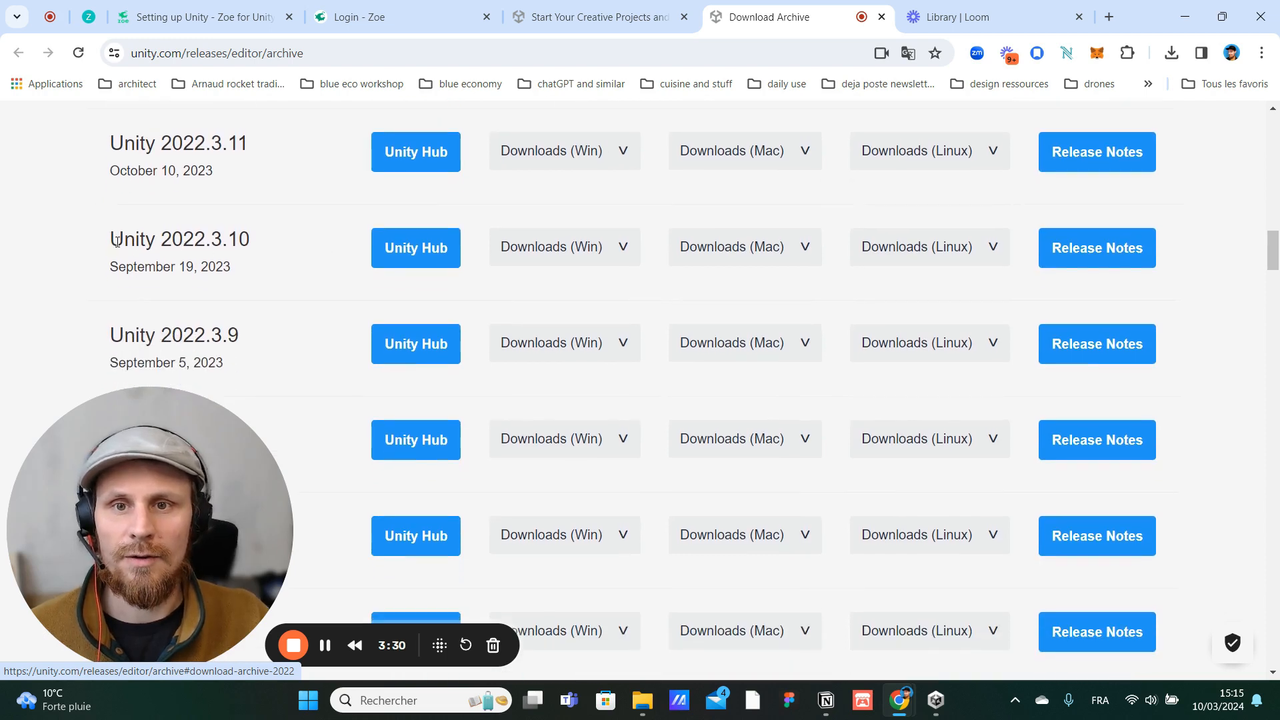
left_click_drag(117, 242, 274, 265)
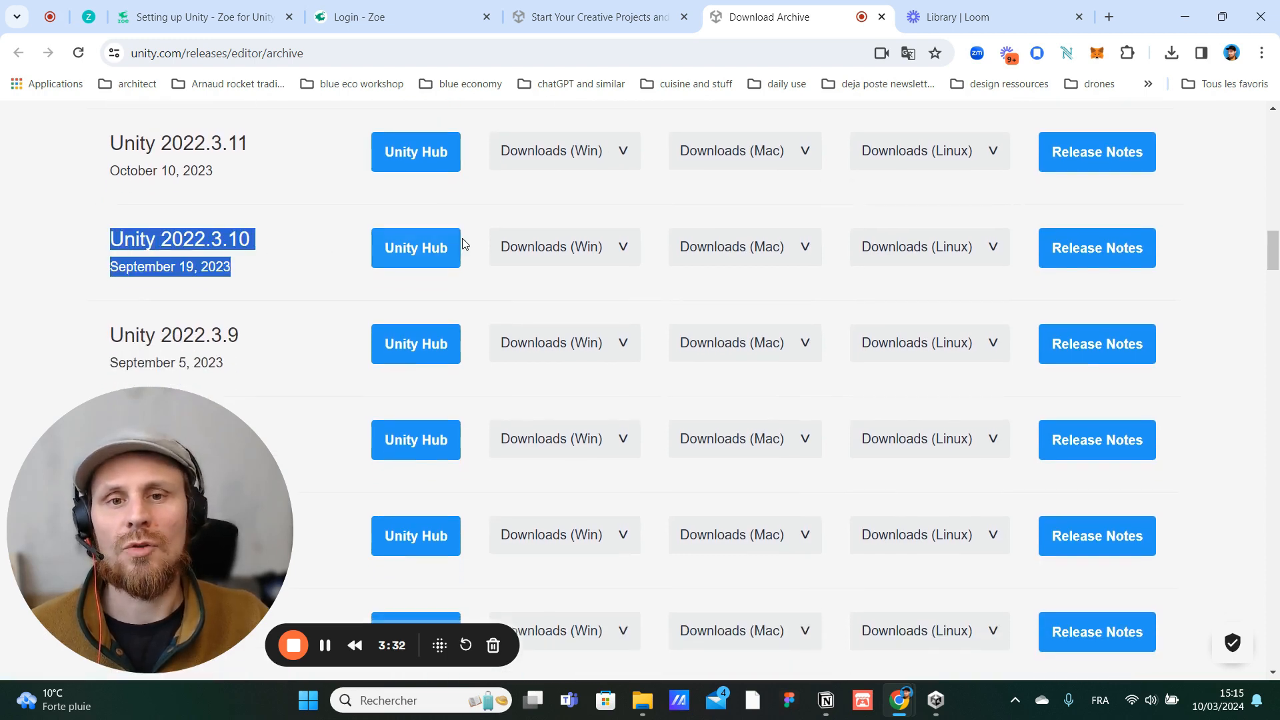
left_click(421, 248)
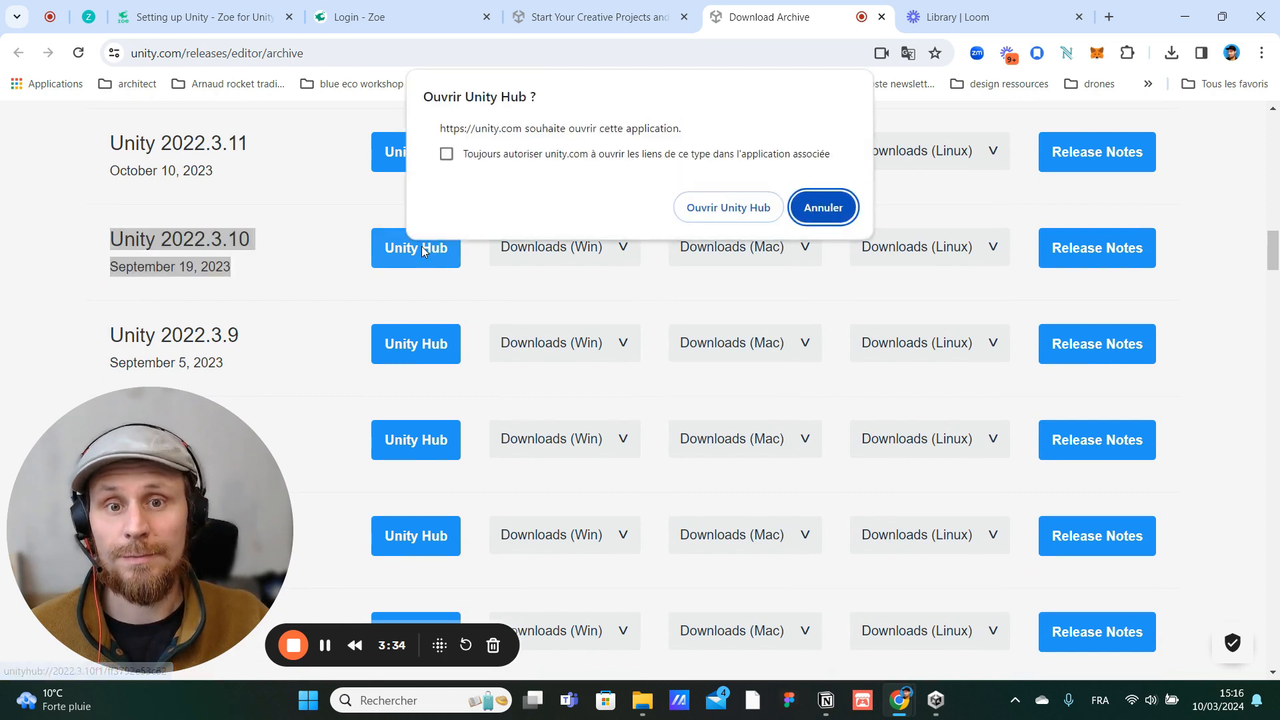
left_click(718, 208)
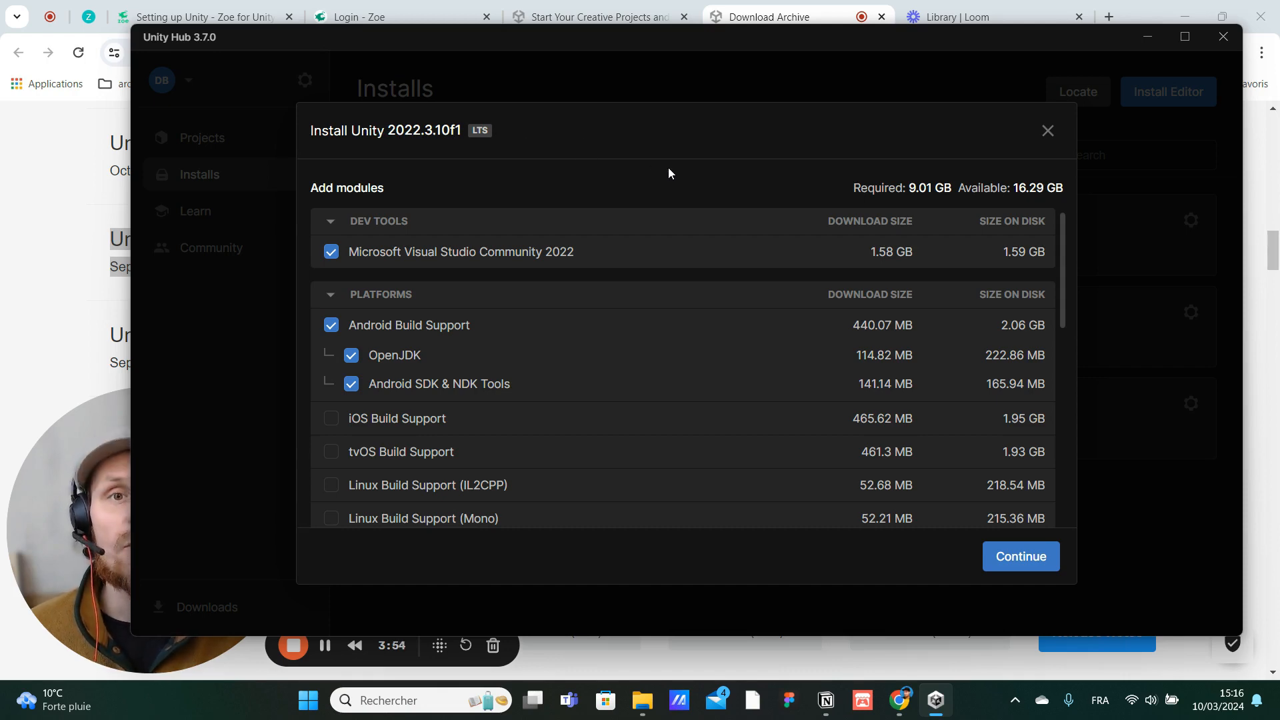
Step: Include Android Build Support with OpenJDK and Android SDK & NDK Tools, leaving Microsoft Visual Studio Community 2022 unselected
scroll(670, 226, "down", 1)
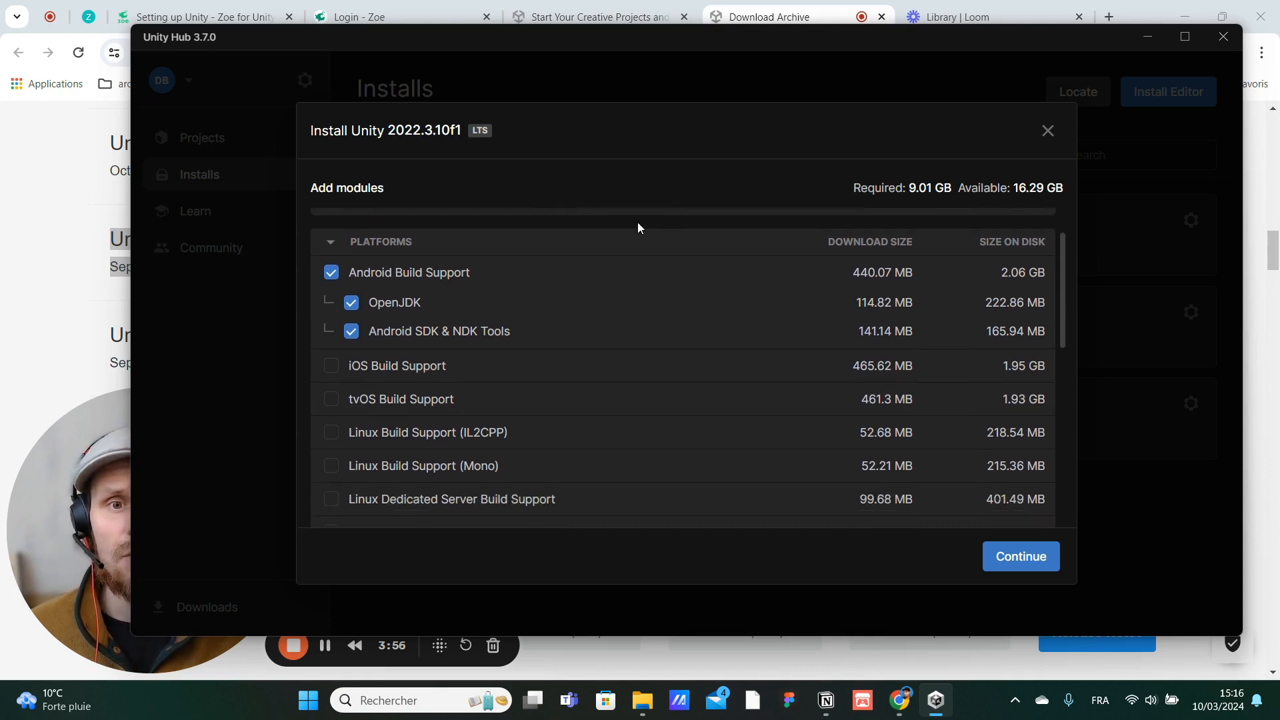
scroll(504, 283, "down", 1)
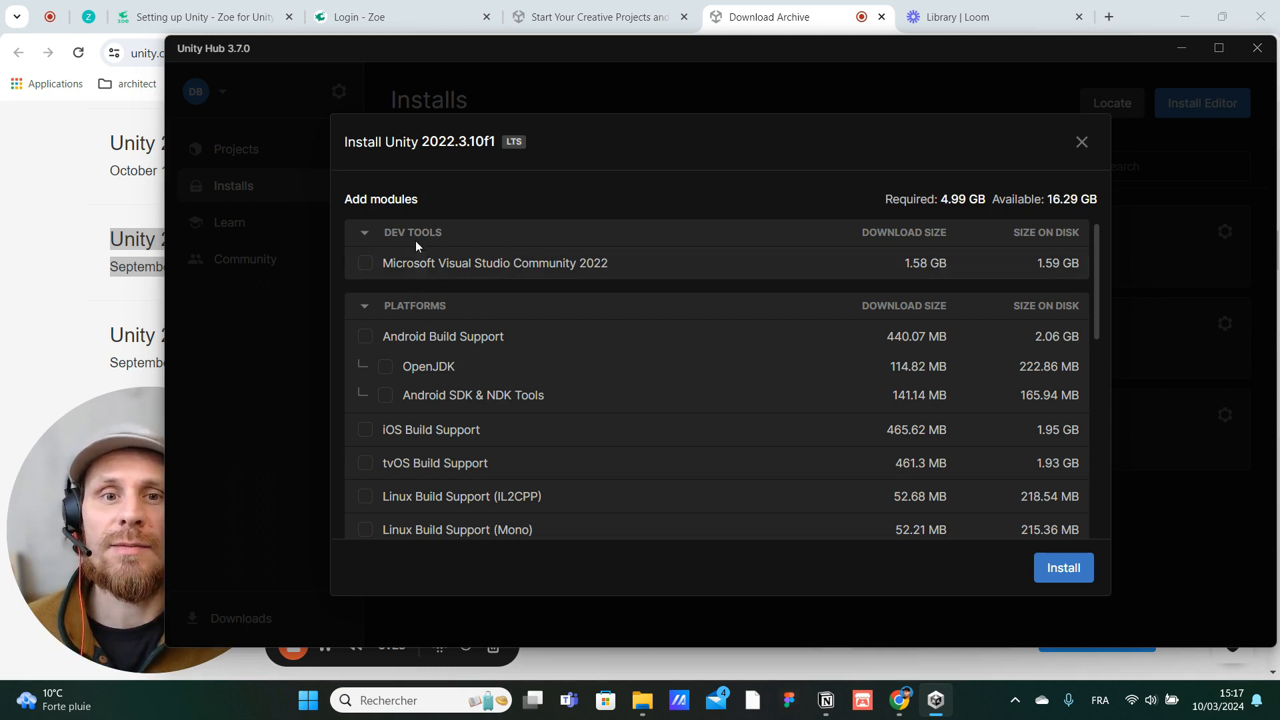
left_click(365, 264)
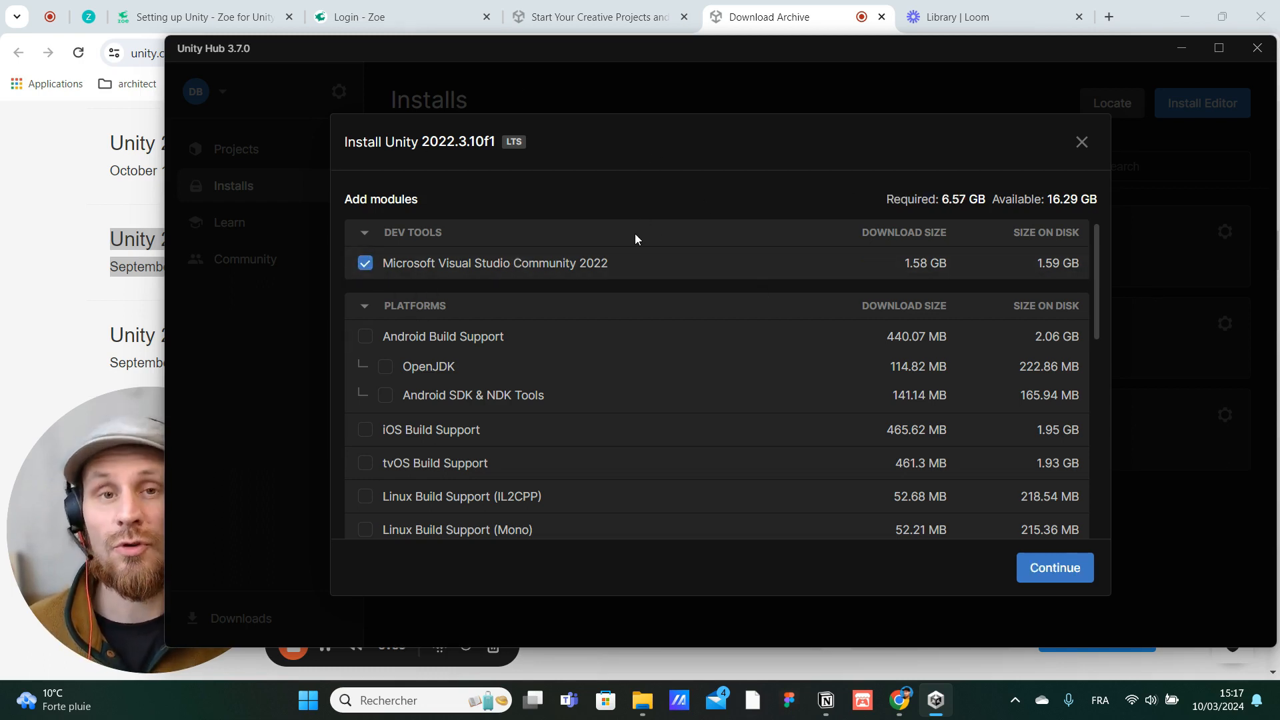
left_click(365, 264)
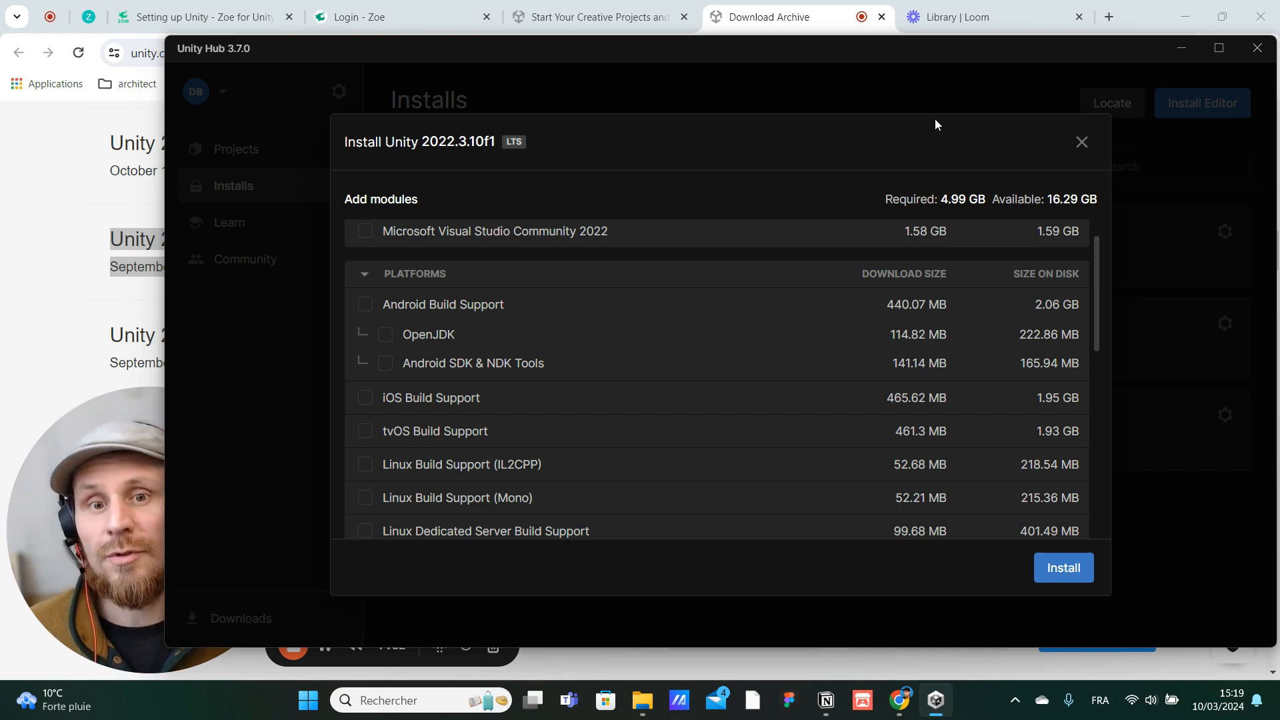
left_click(365, 306)
Step: Review the other platform modules, language packs and documentation offered for the Unity 2022.3.10f1 installation
scroll(654, 351, "down", 3)
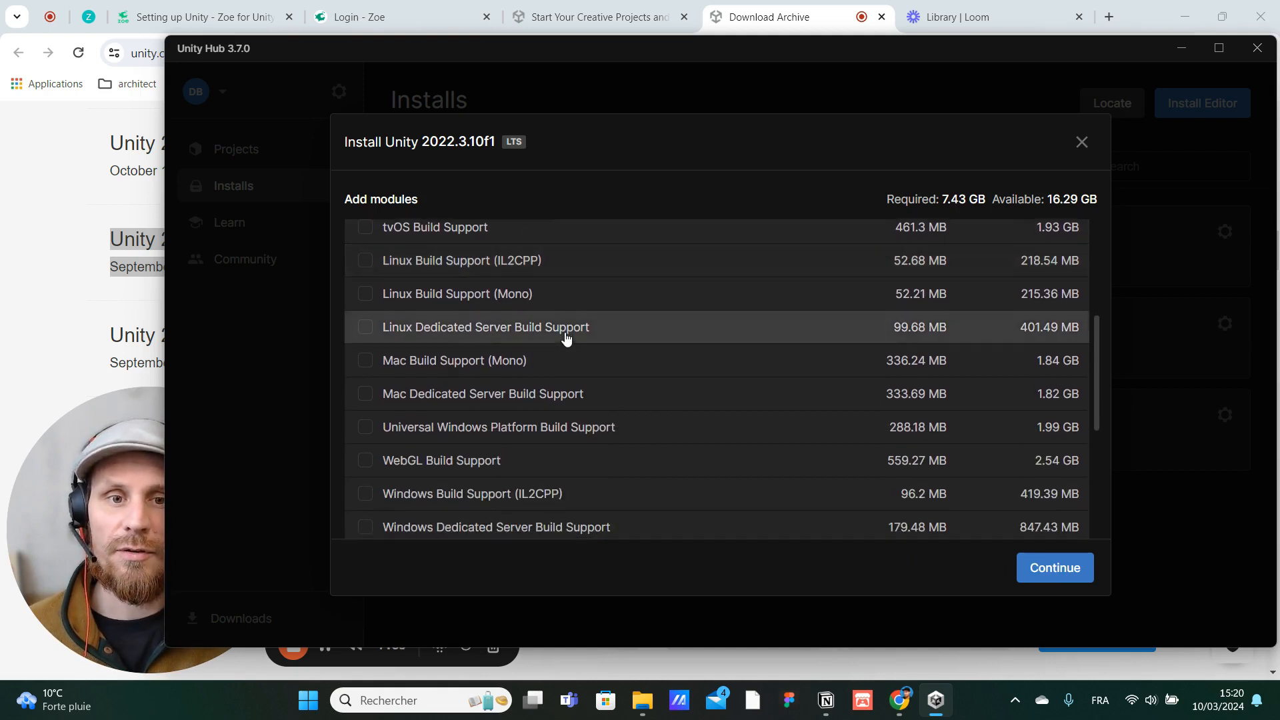
scroll(566, 337, "down", 1)
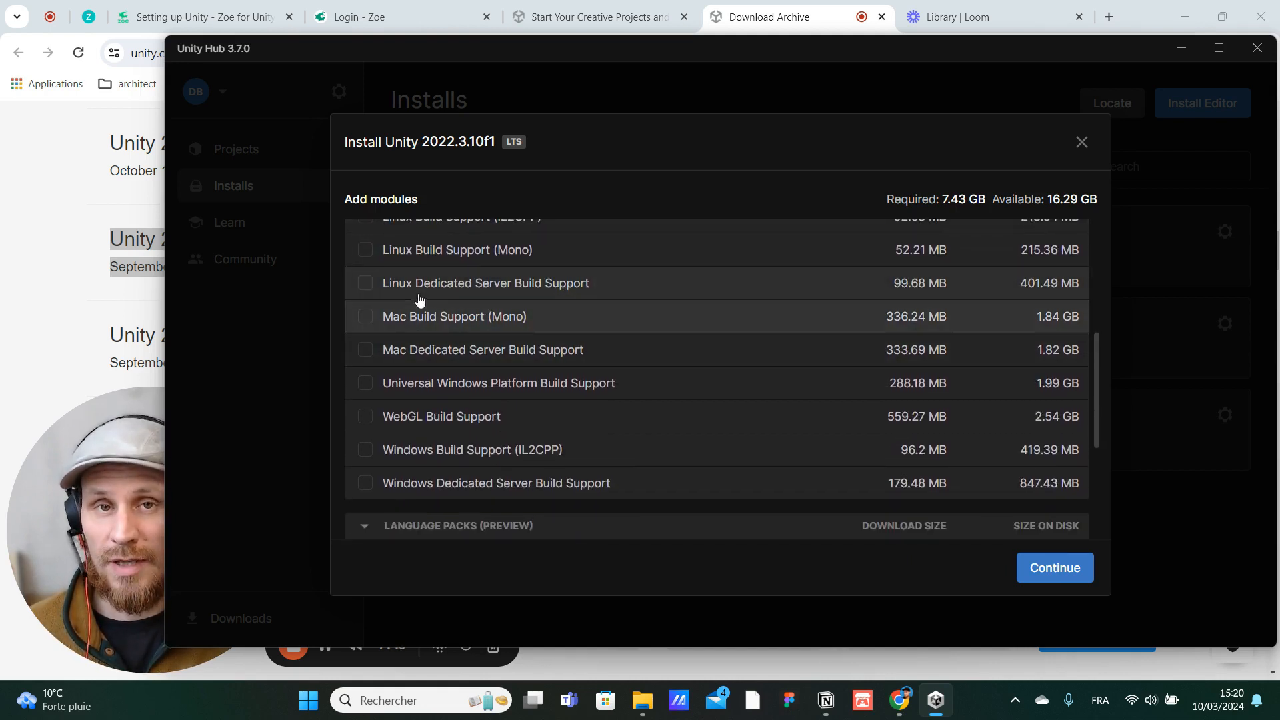
scroll(494, 333, "up", 2)
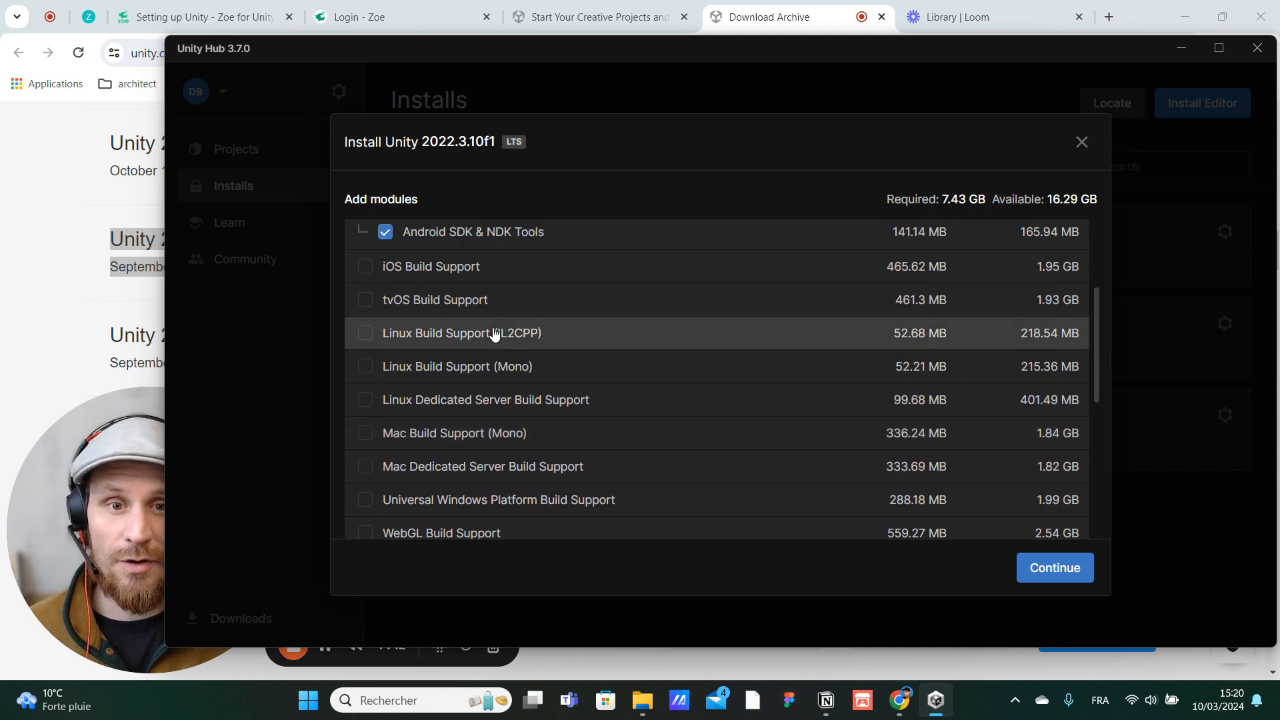
scroll(494, 333, "down", 4)
scroll(494, 334, "up", 3)
scroll(494, 335, "down", 2)
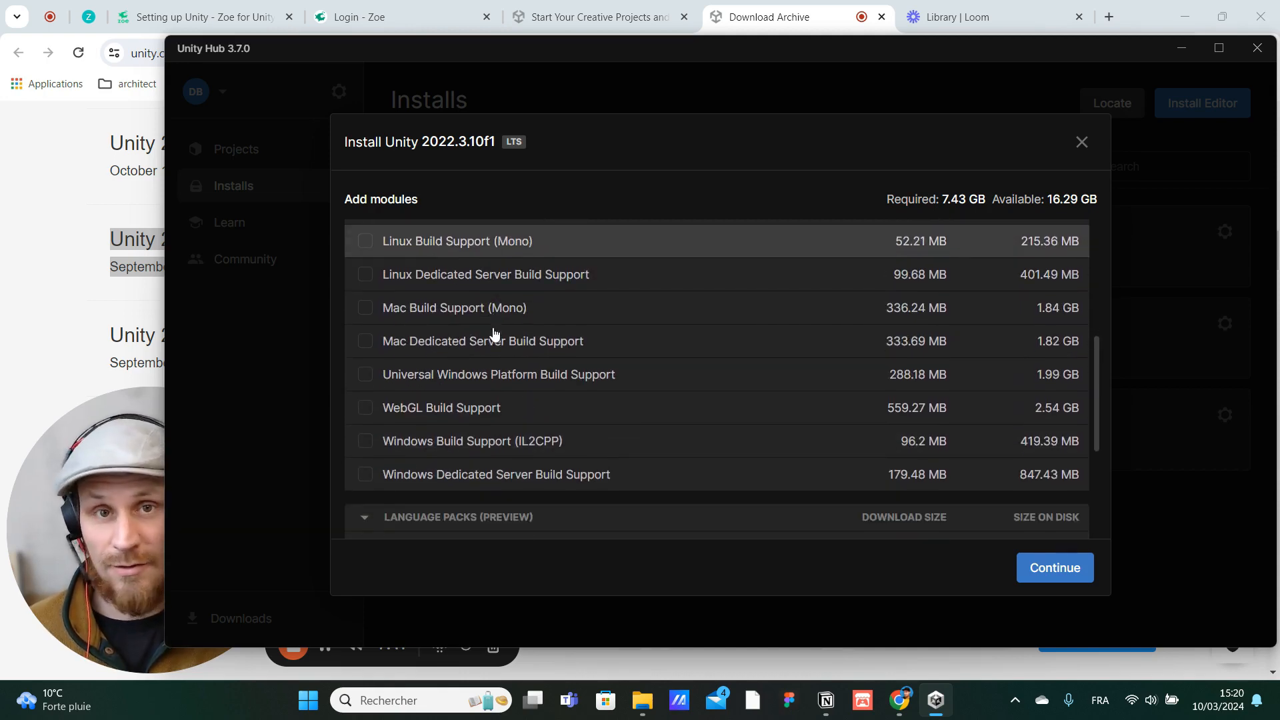
scroll(631, 392, "down", 2)
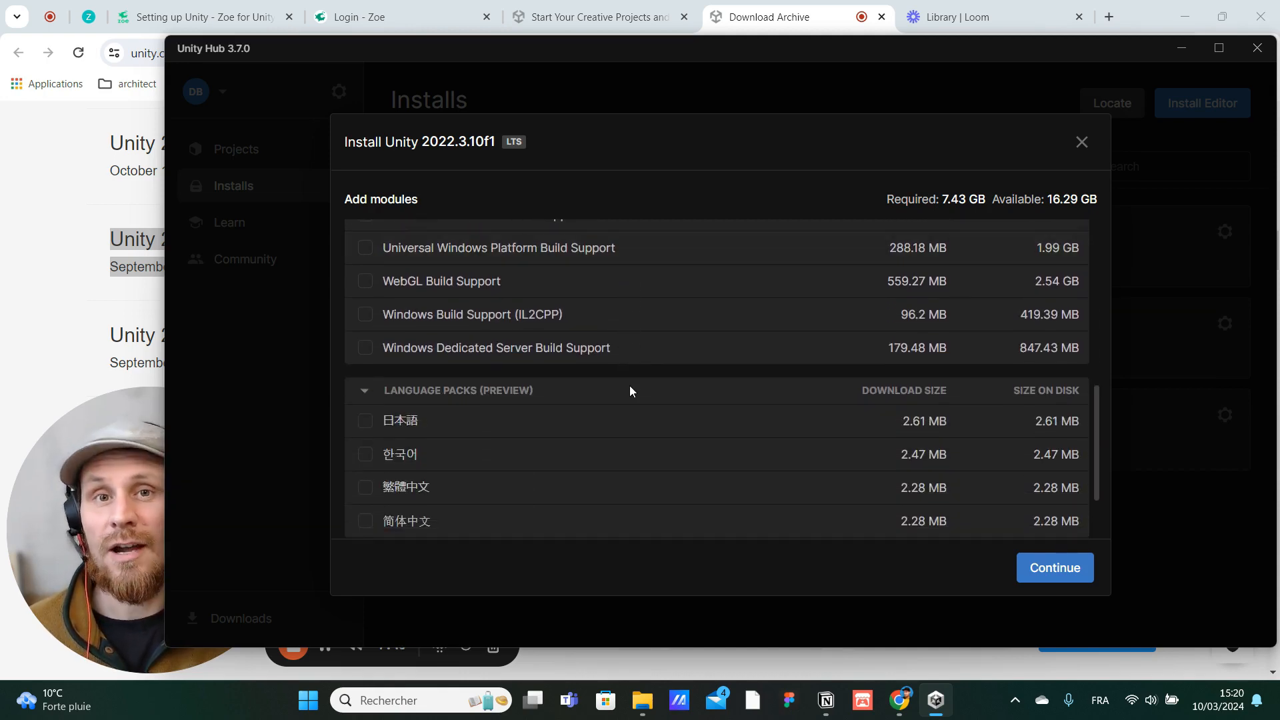
scroll(630, 390, "up", 5)
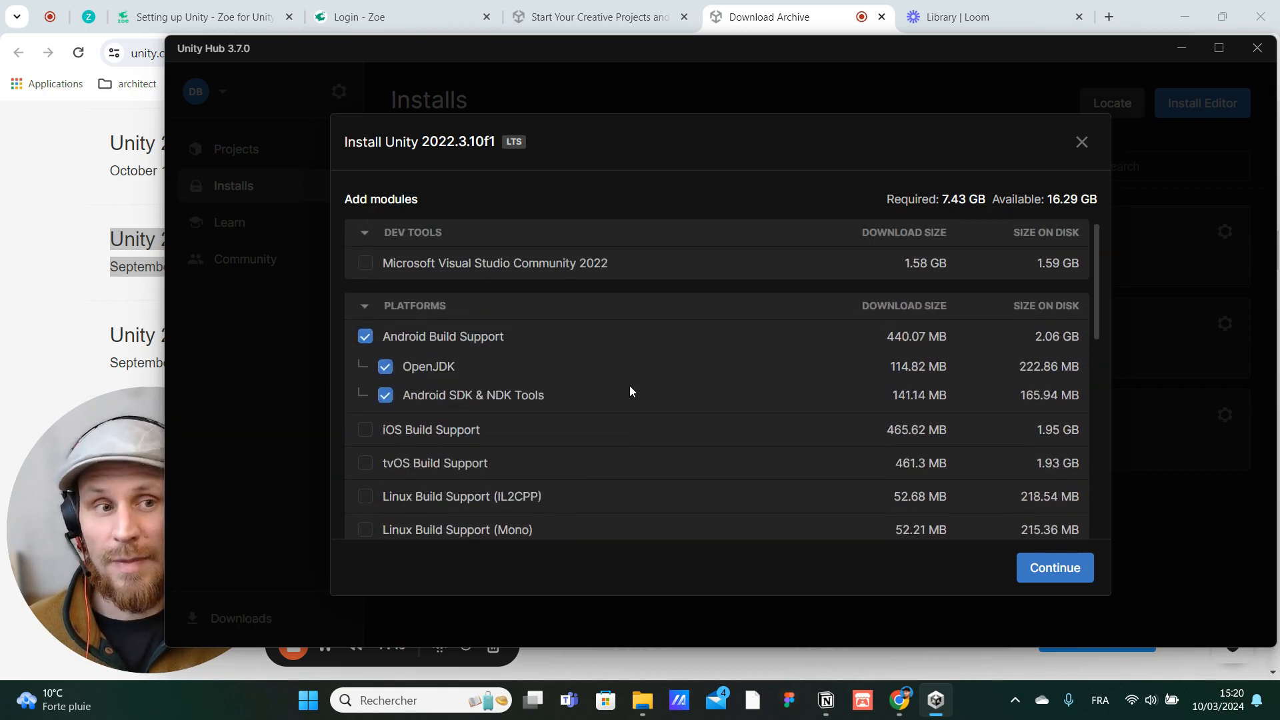
scroll(631, 392, "down", 5)
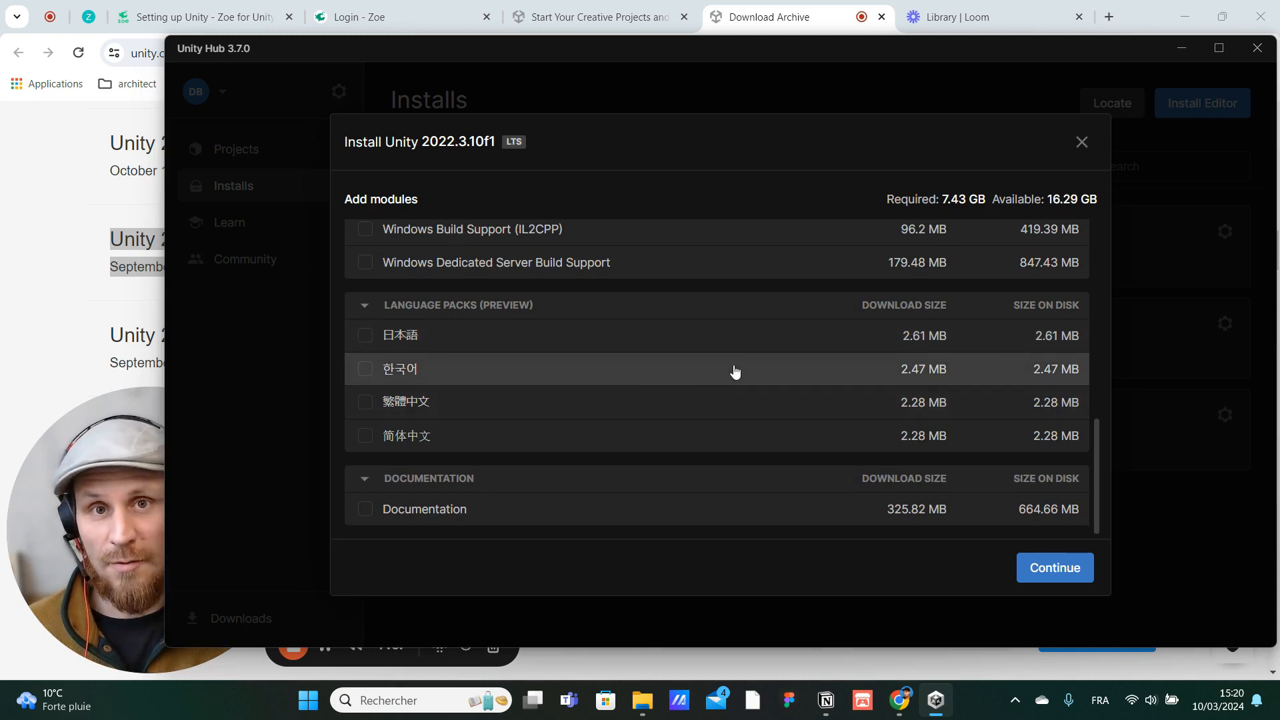
Step: Accept the Android SDK and NDK license terms and start installing Unity 2022.3.10f1
left_click(1055, 569)
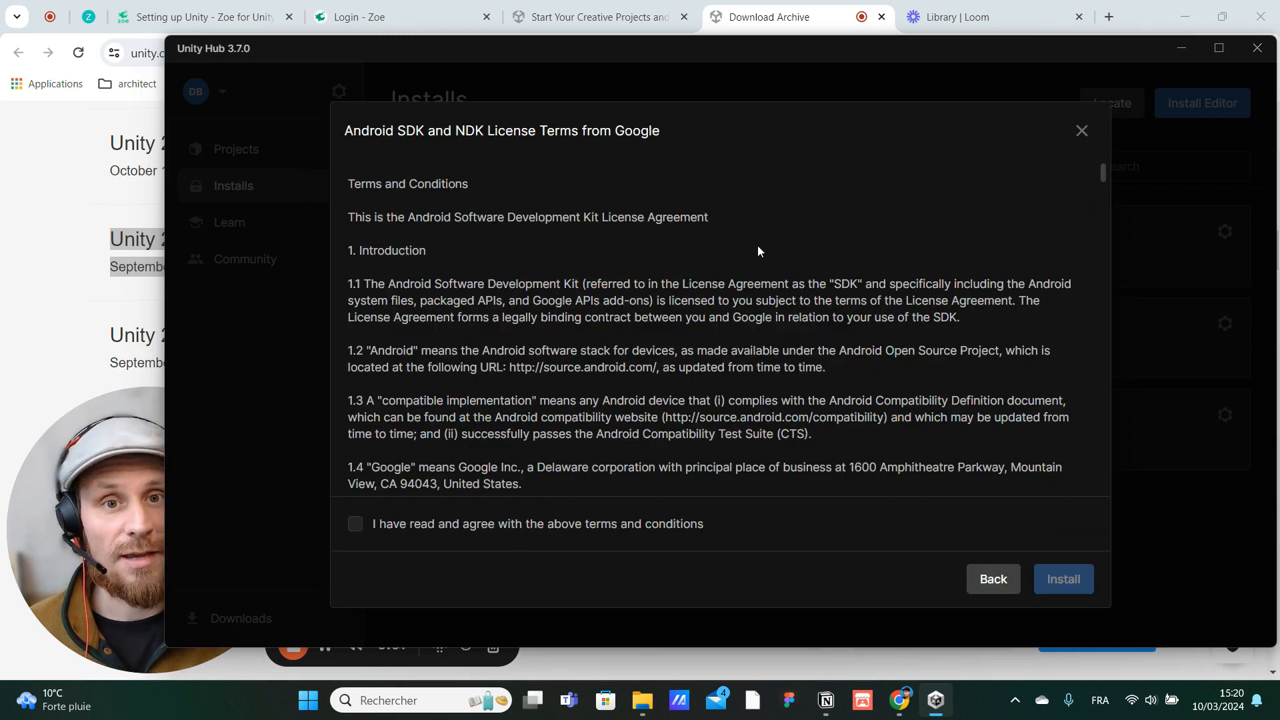
scroll(837, 272, "down", 3)
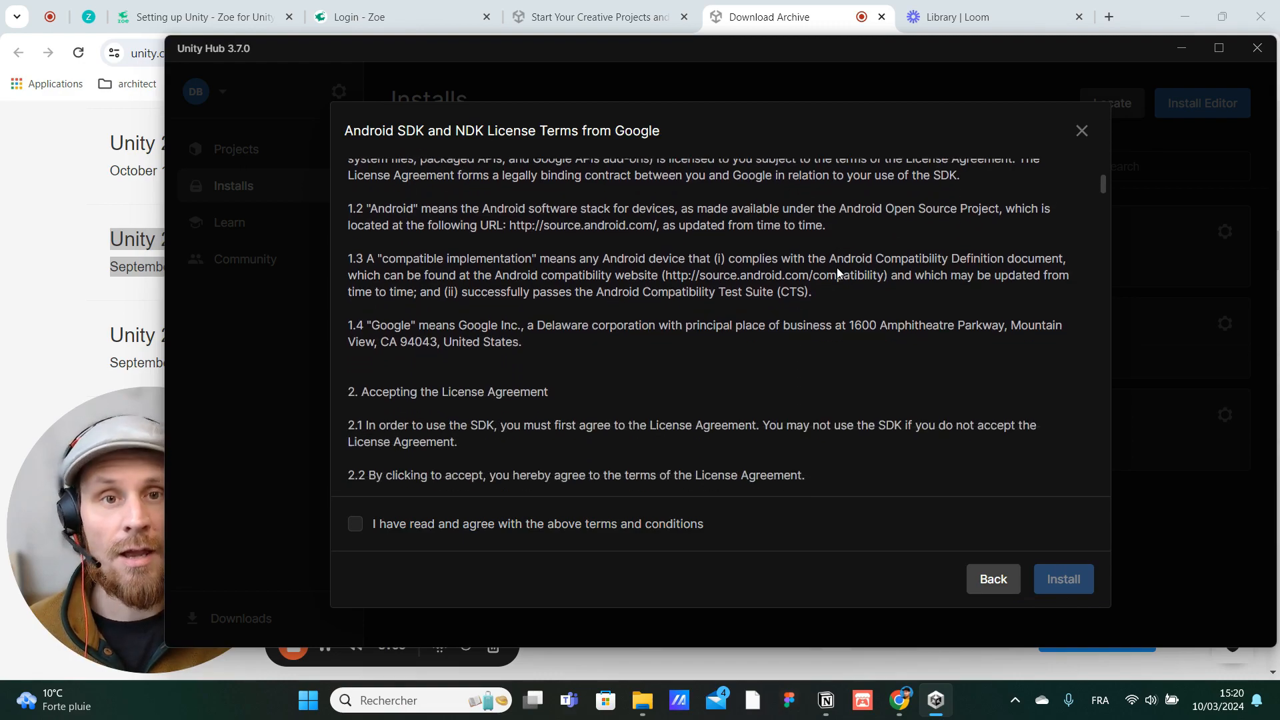
scroll(837, 268, "down", 20)
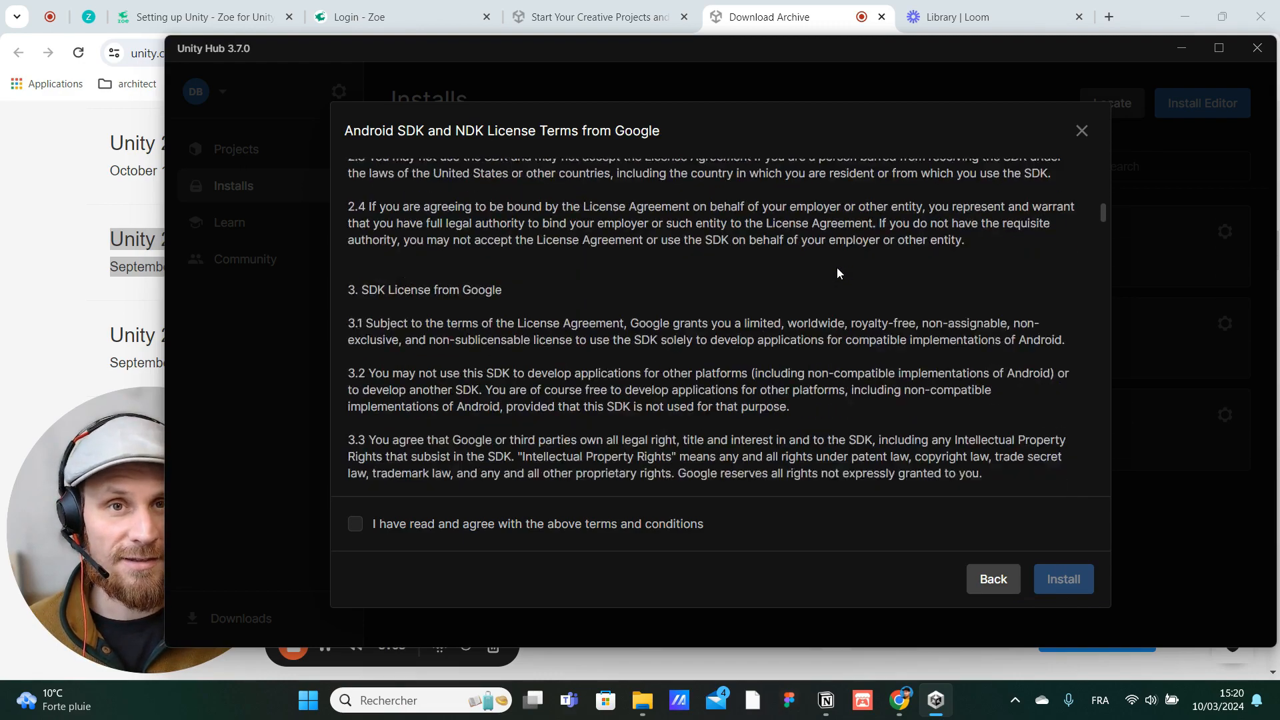
left_click(354, 524)
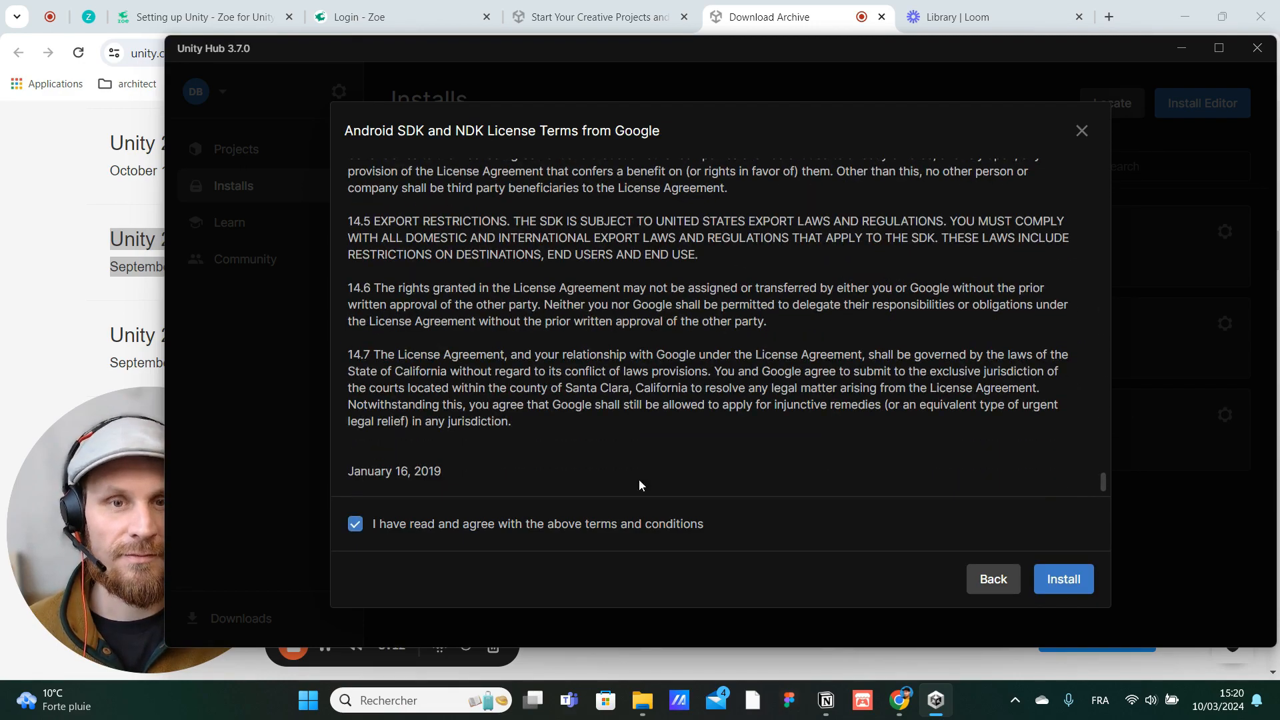
left_click(1065, 580)
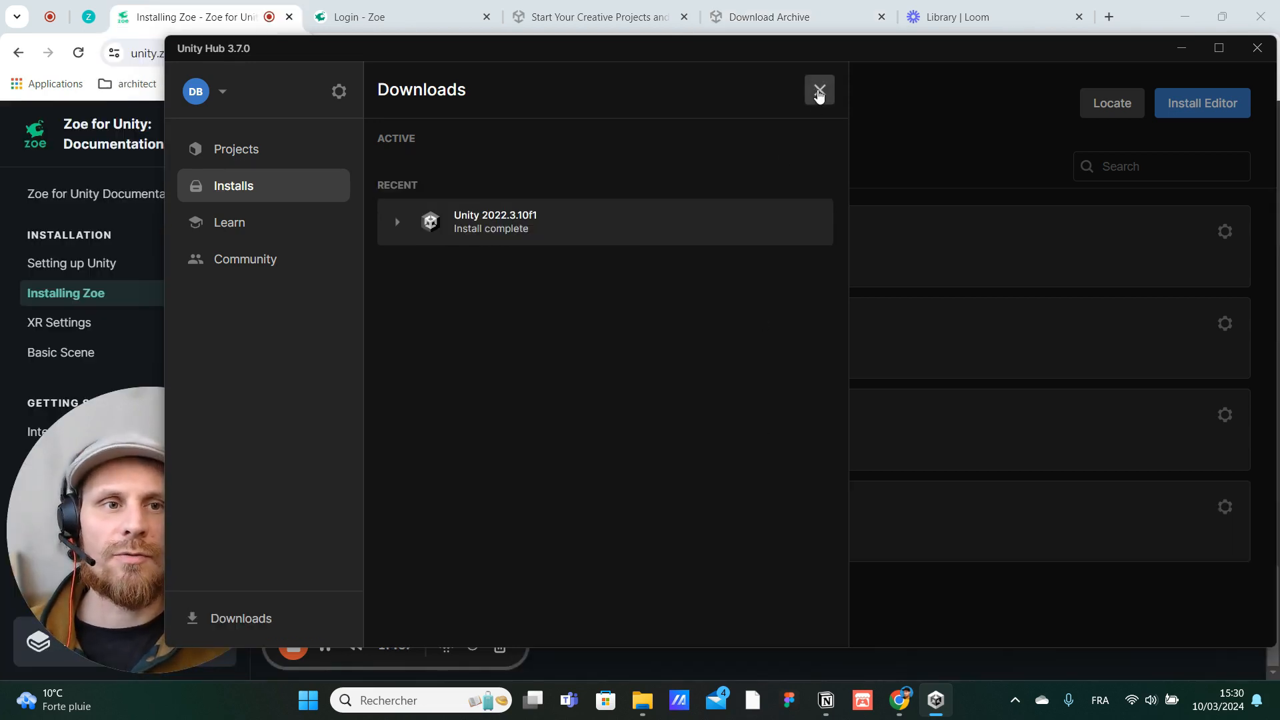
Step: Set up a new project with editor version 2022.3.10f1 and the 3D Core template
left_click(819, 90)
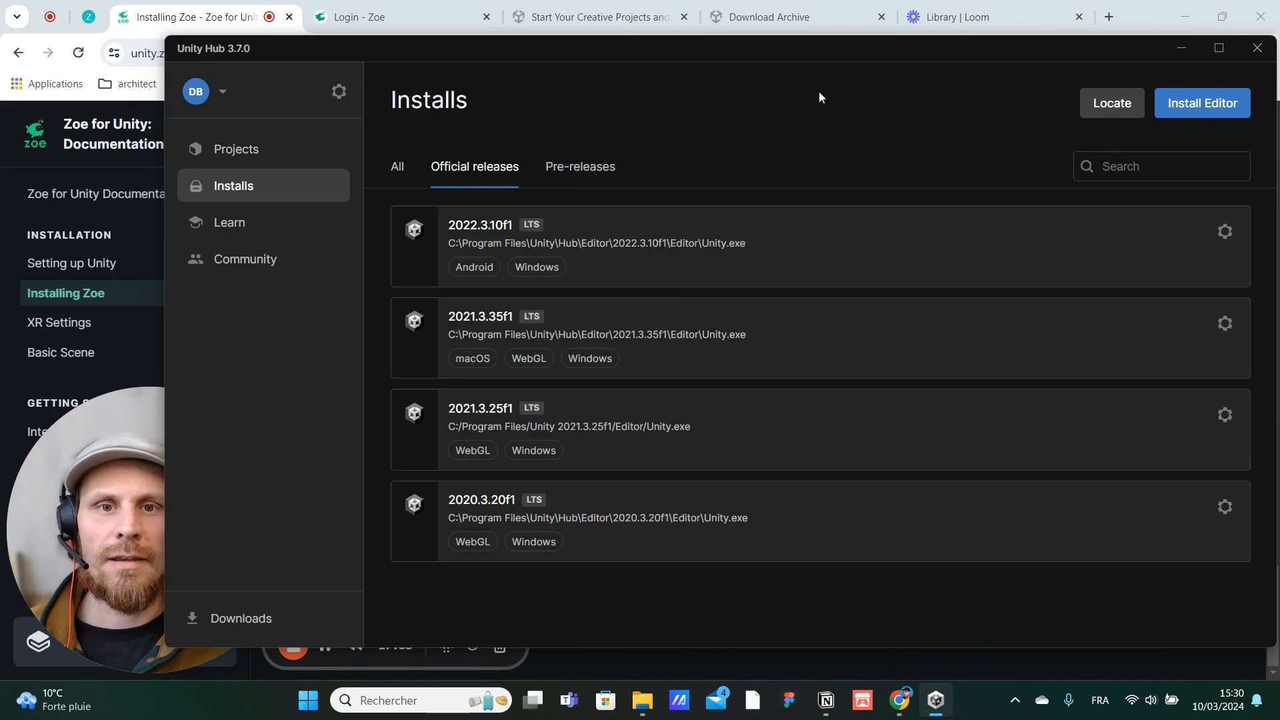
left_click(261, 152)
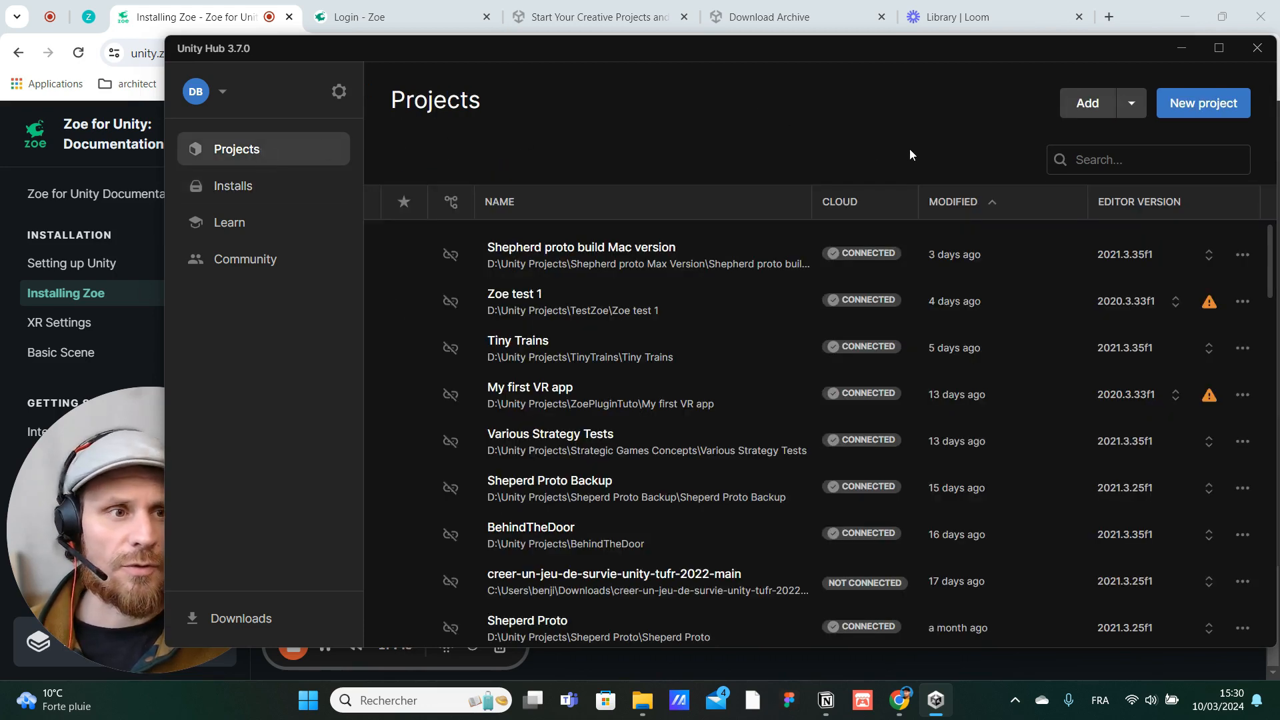
left_click(1223, 102)
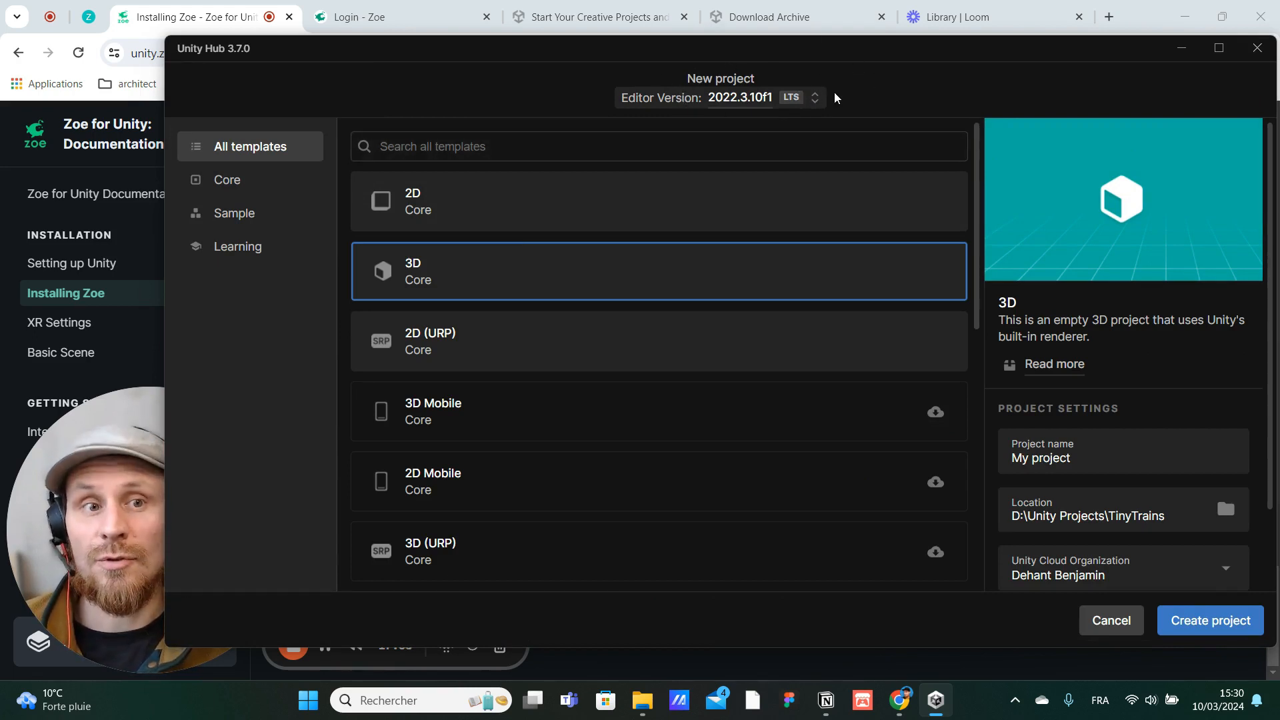
left_click(814, 100)
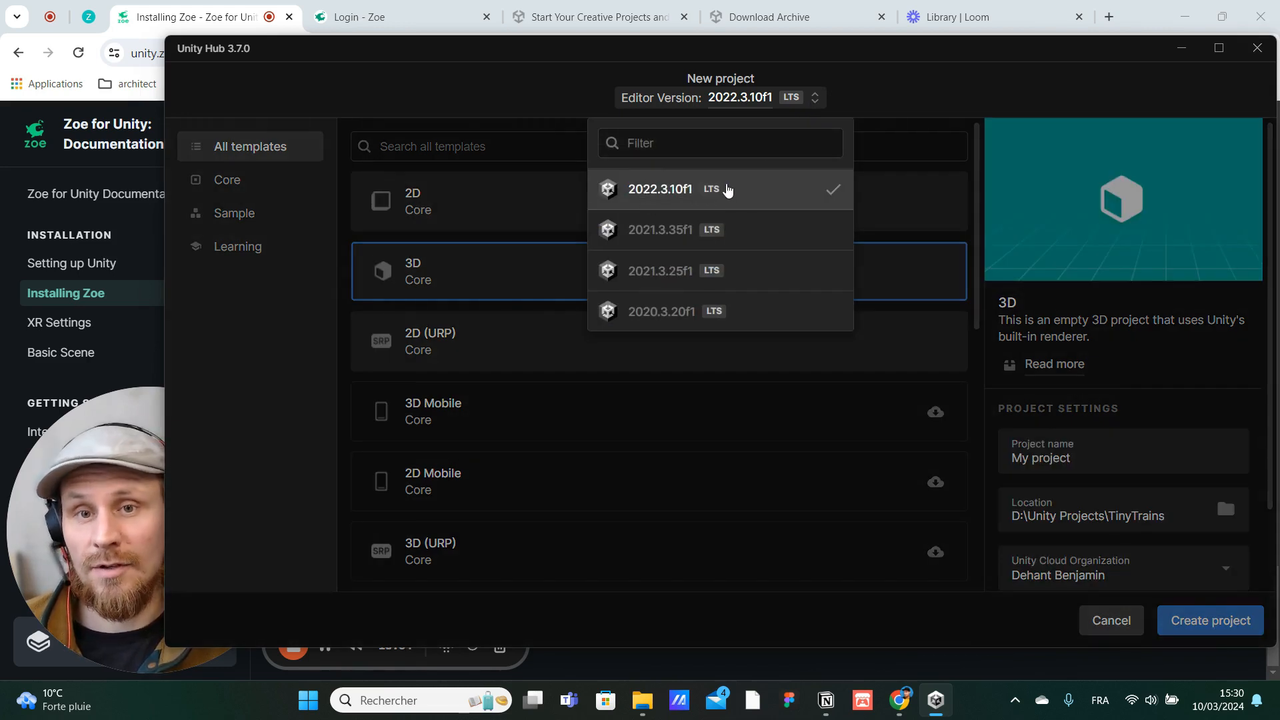
left_click(728, 191)
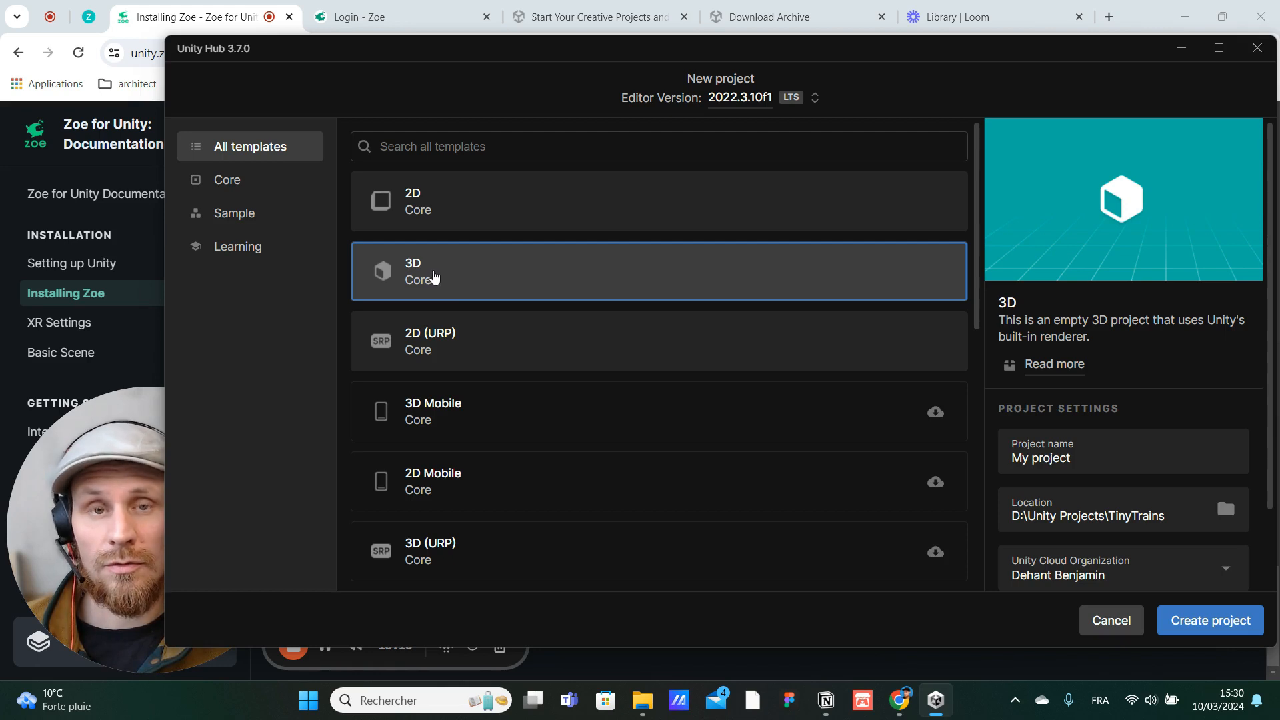
left_click(481, 277)
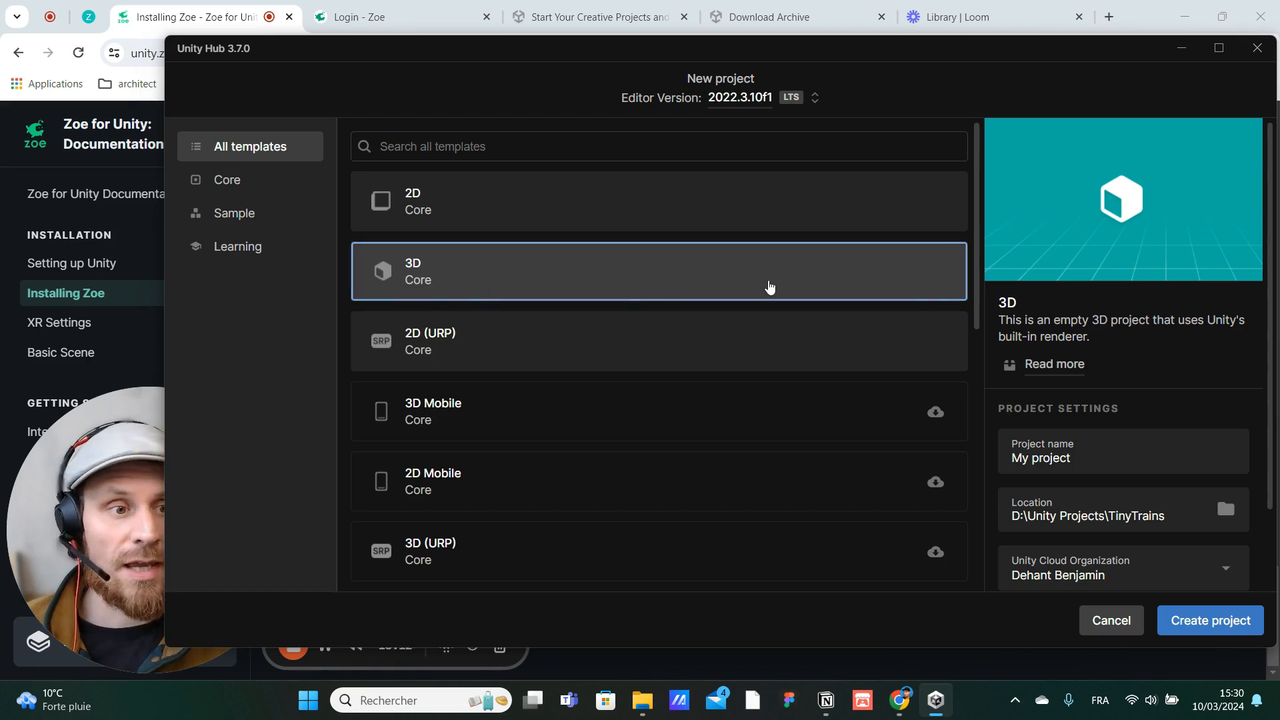
Step: Create the project as "My first VR app", located in the "My first VR app Z..." folder under D:\Unity Projects
triple_click(1086, 461)
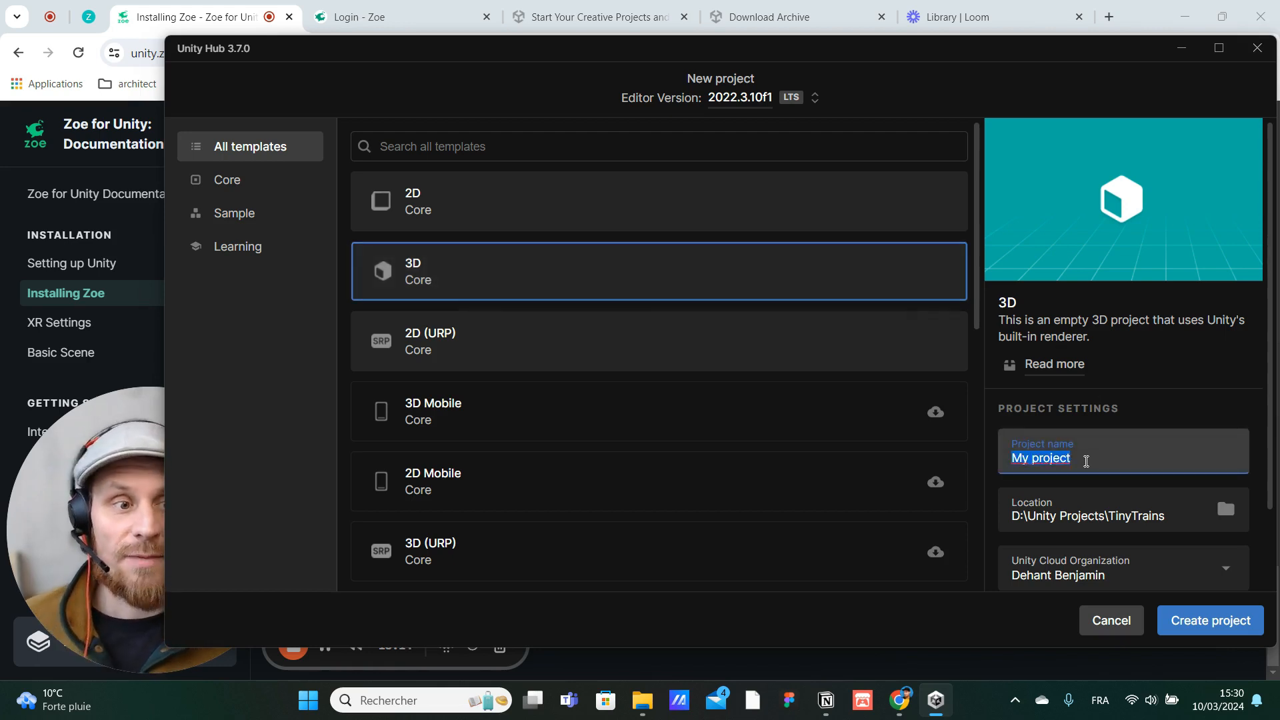
type("My first")
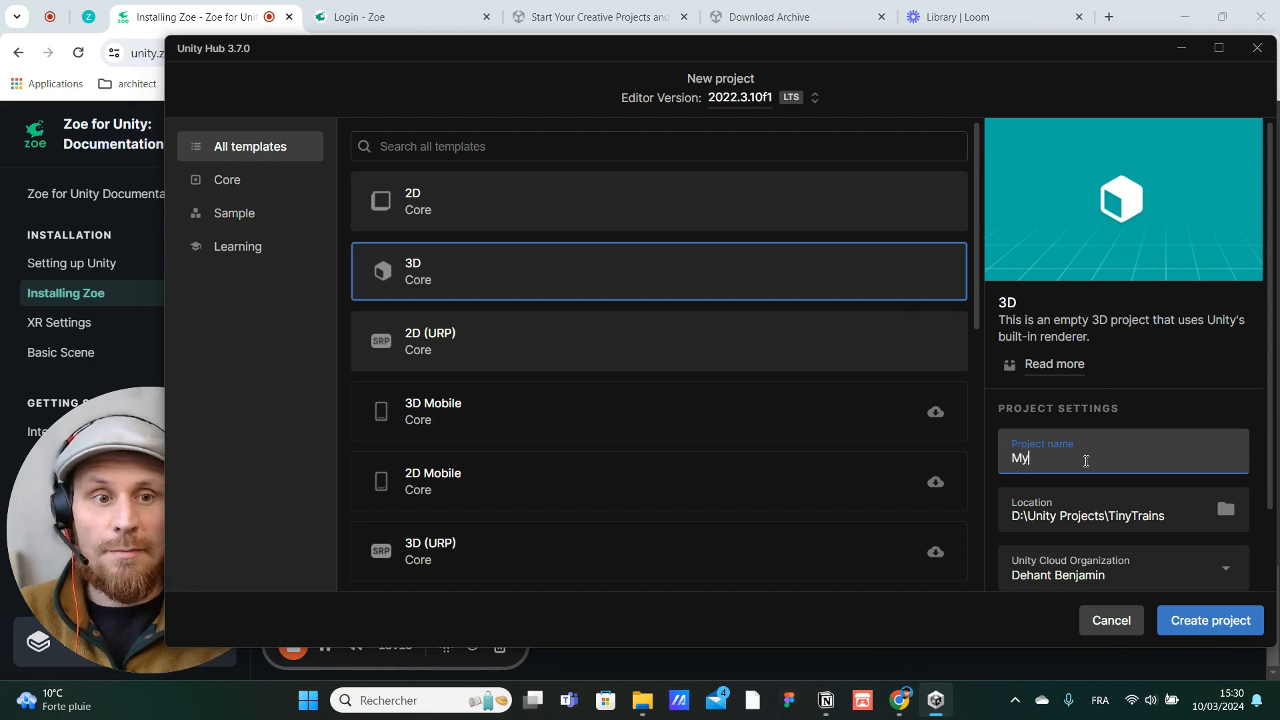
type("VR app")
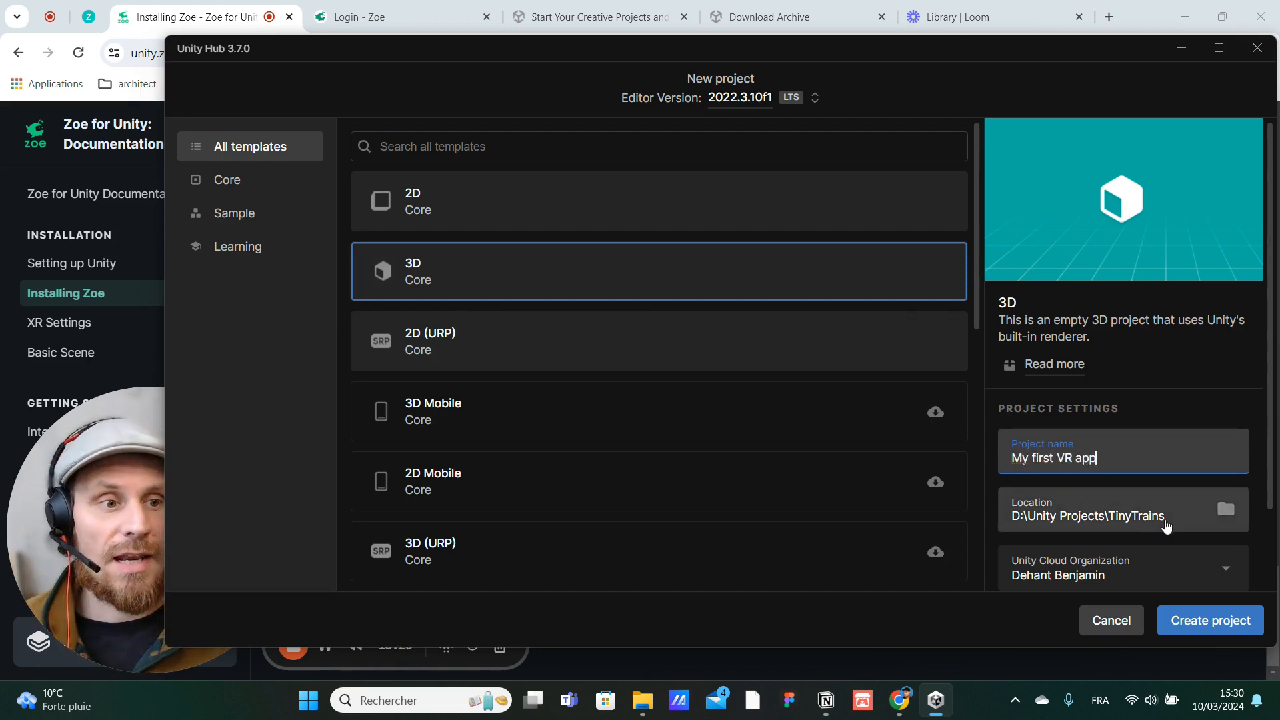
left_click(1230, 511)
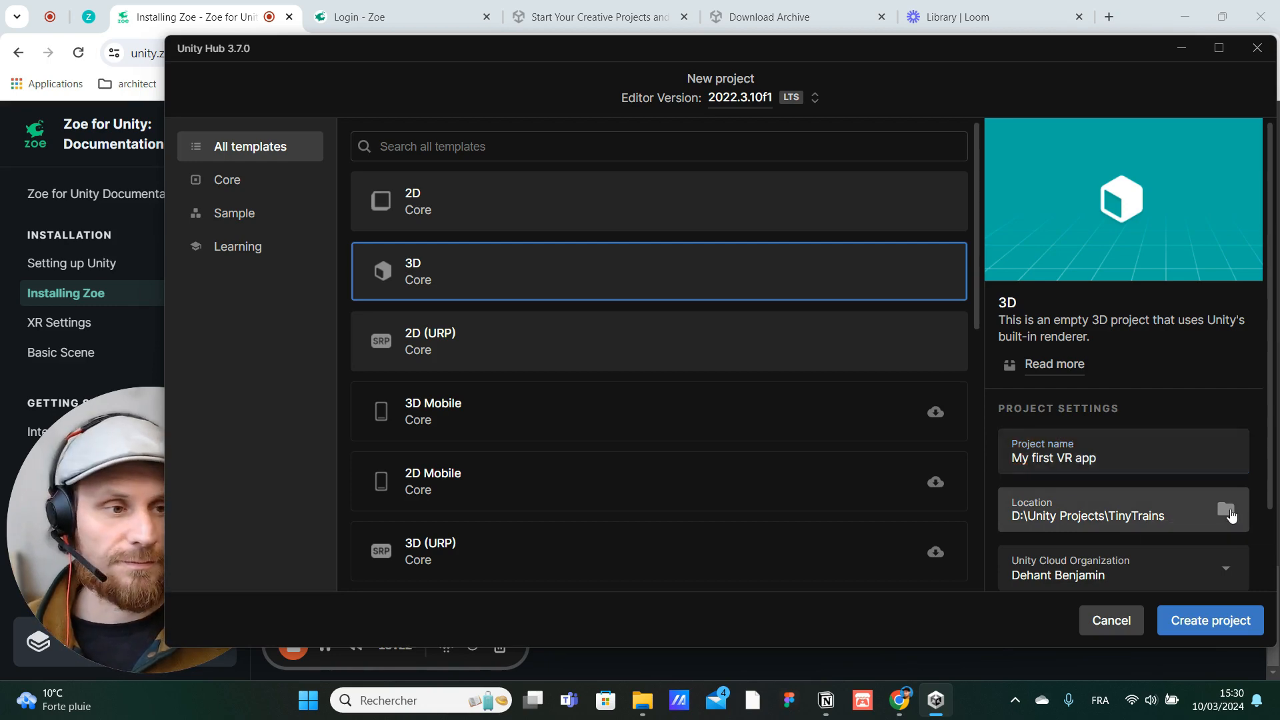
left_click(645, 409)
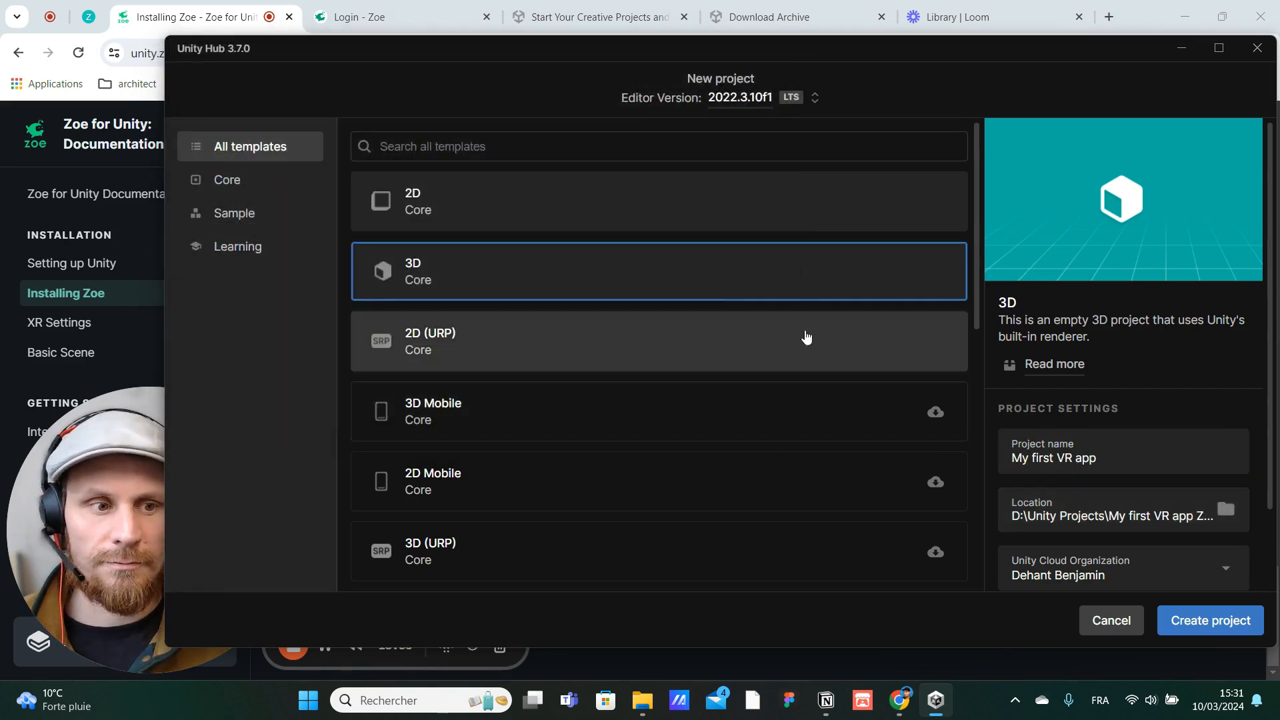
left_click(1208, 622)
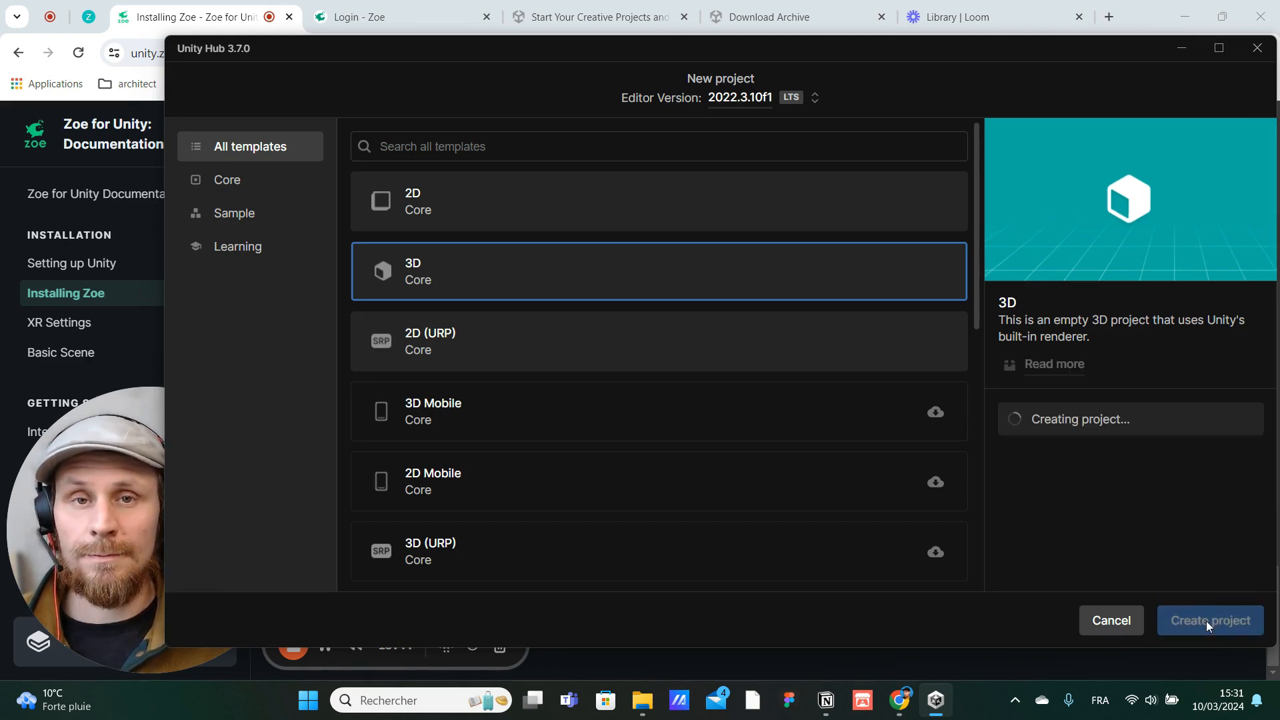